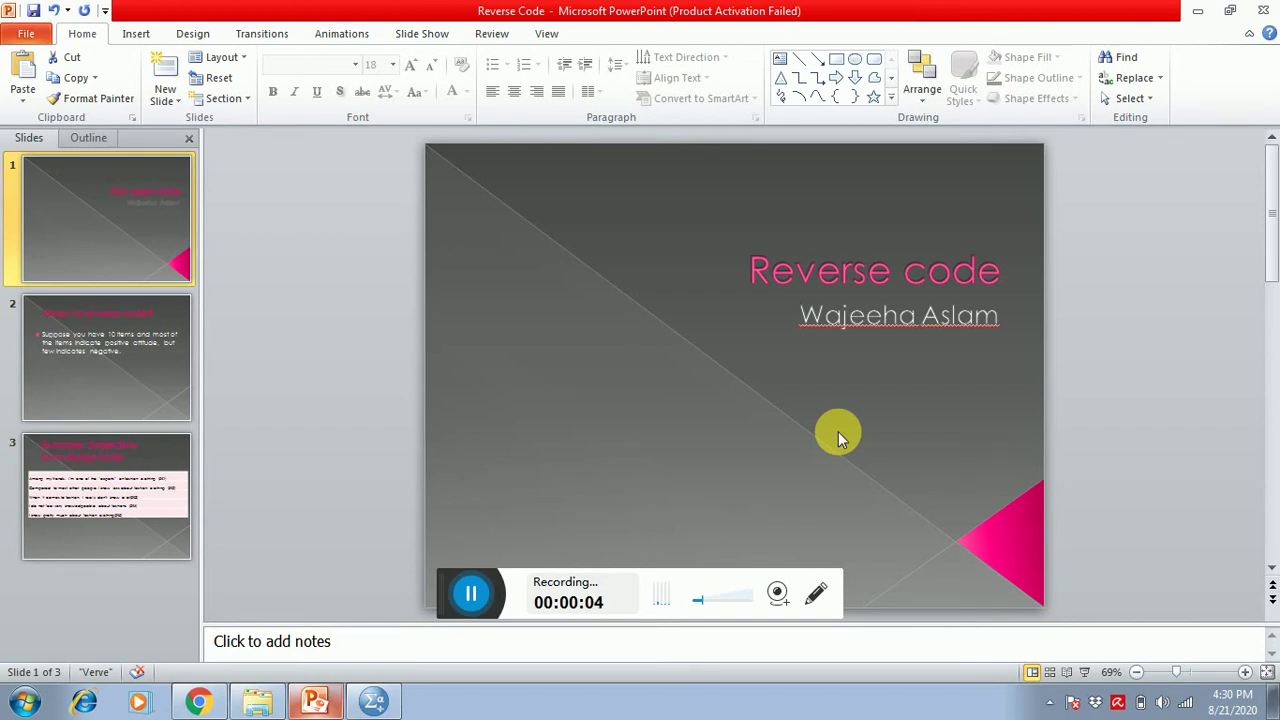
Advance through the when-to-reverse-code slide to slide 3 with the SK1–SK5 fashion knowledge items.
left_click(105, 372)
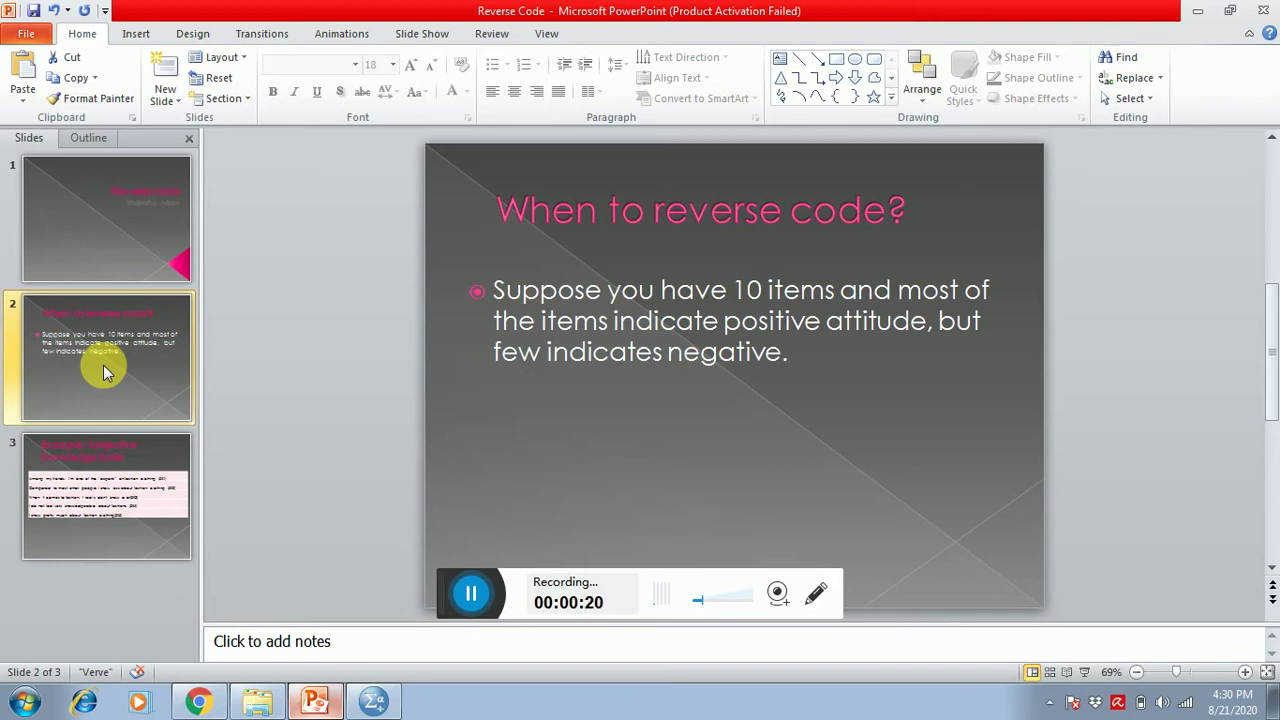
left_click(108, 467)
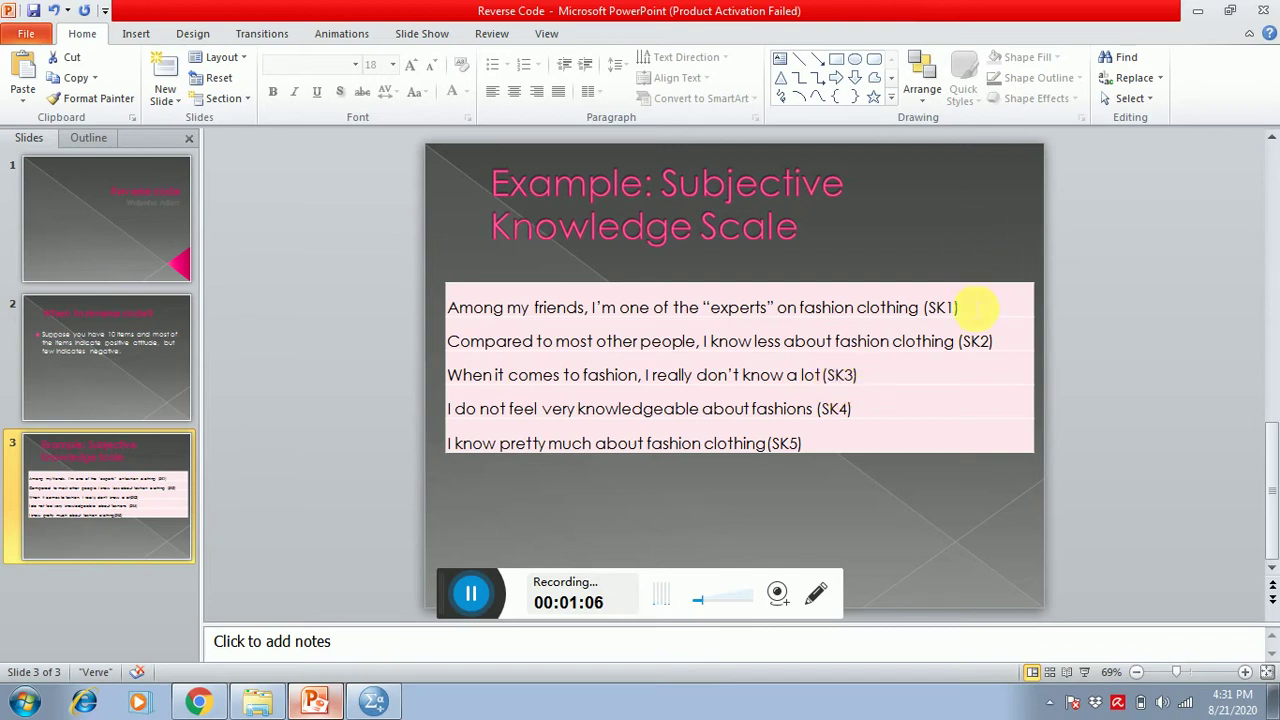
Point out the SK1 and SK5 statements, then return to Pilot test.sav in SPSS.
left_click(972, 306)
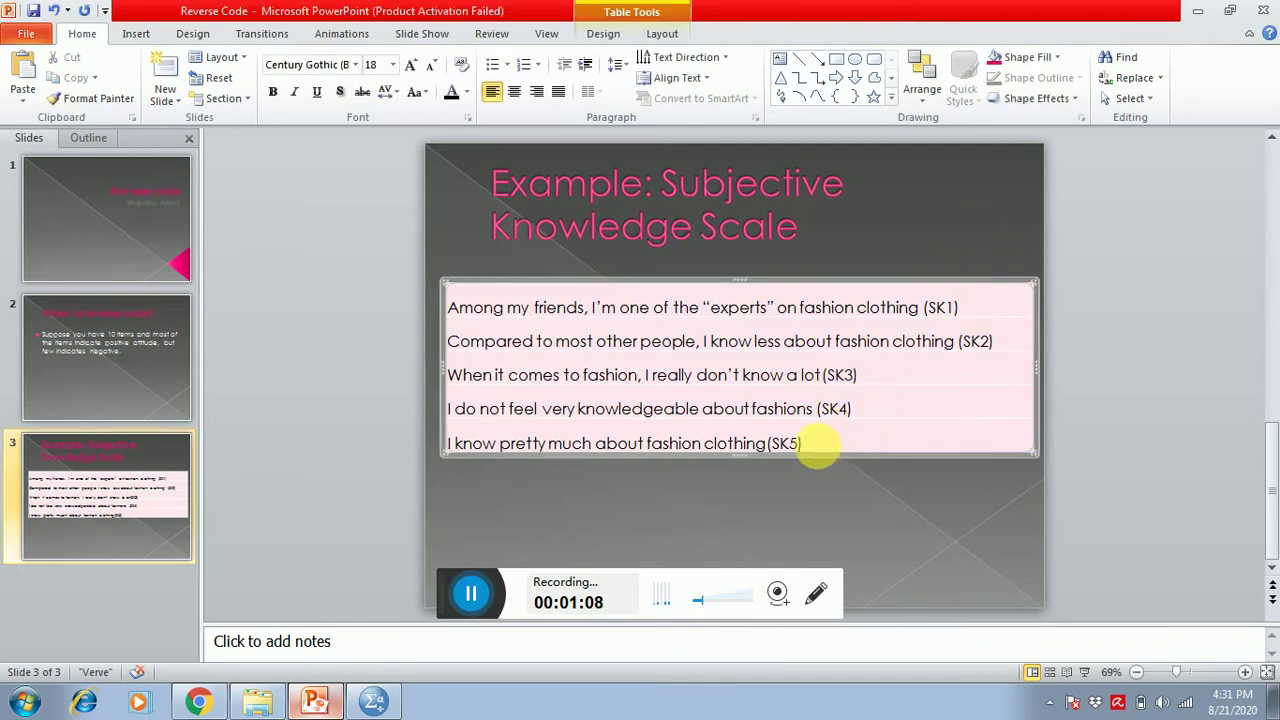
left_click(820, 450)
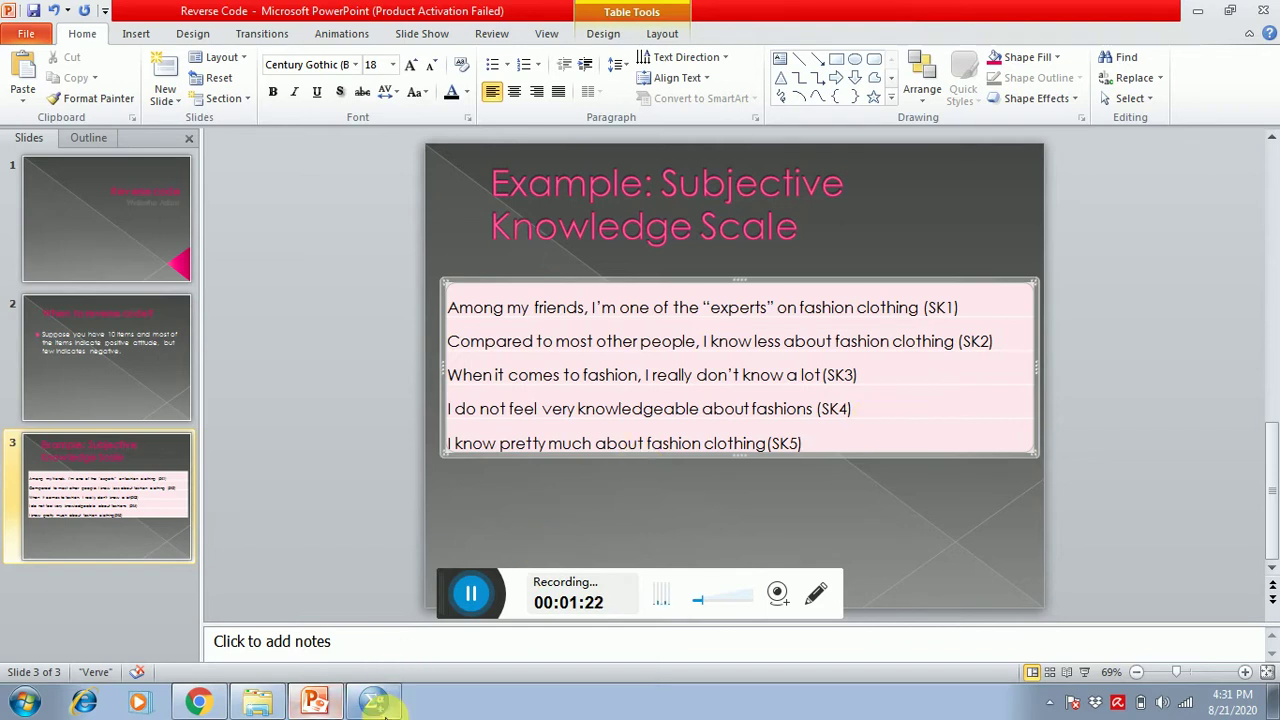
left_click(375, 703)
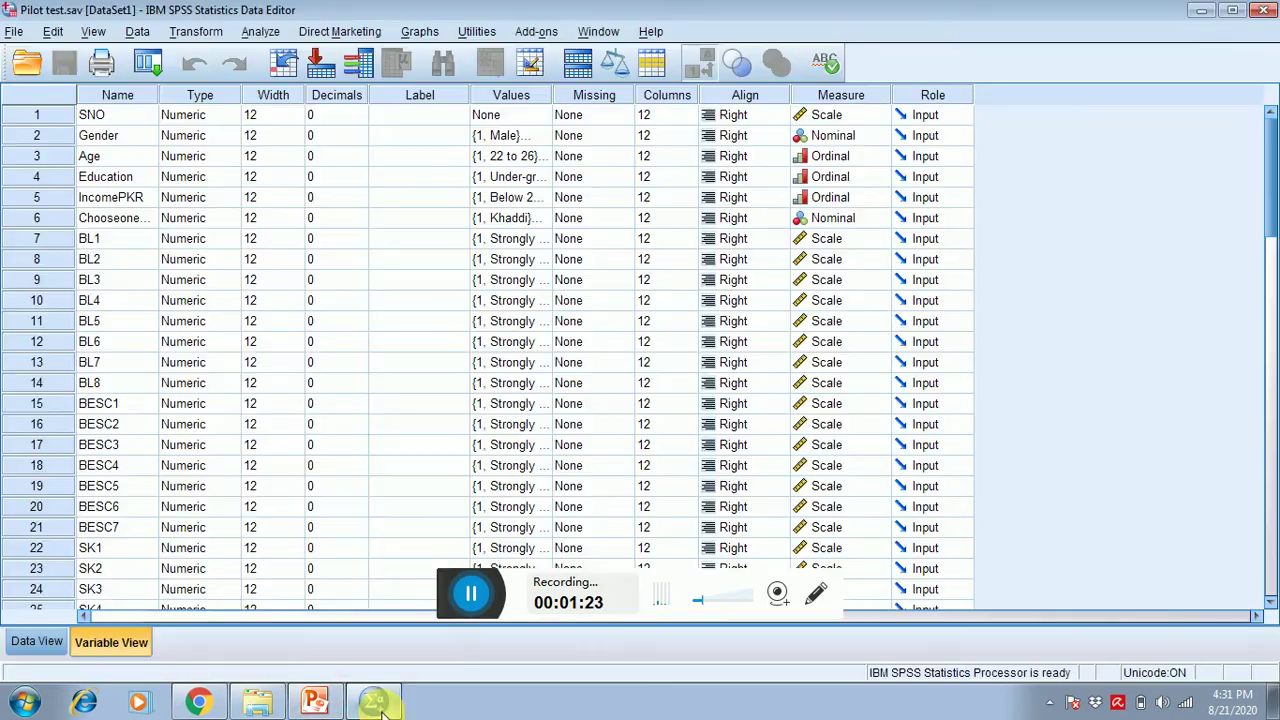
Open Reliability Analysis and remove SK1, SK5, SK2R and SK3R from Items.
left_click(255, 32)
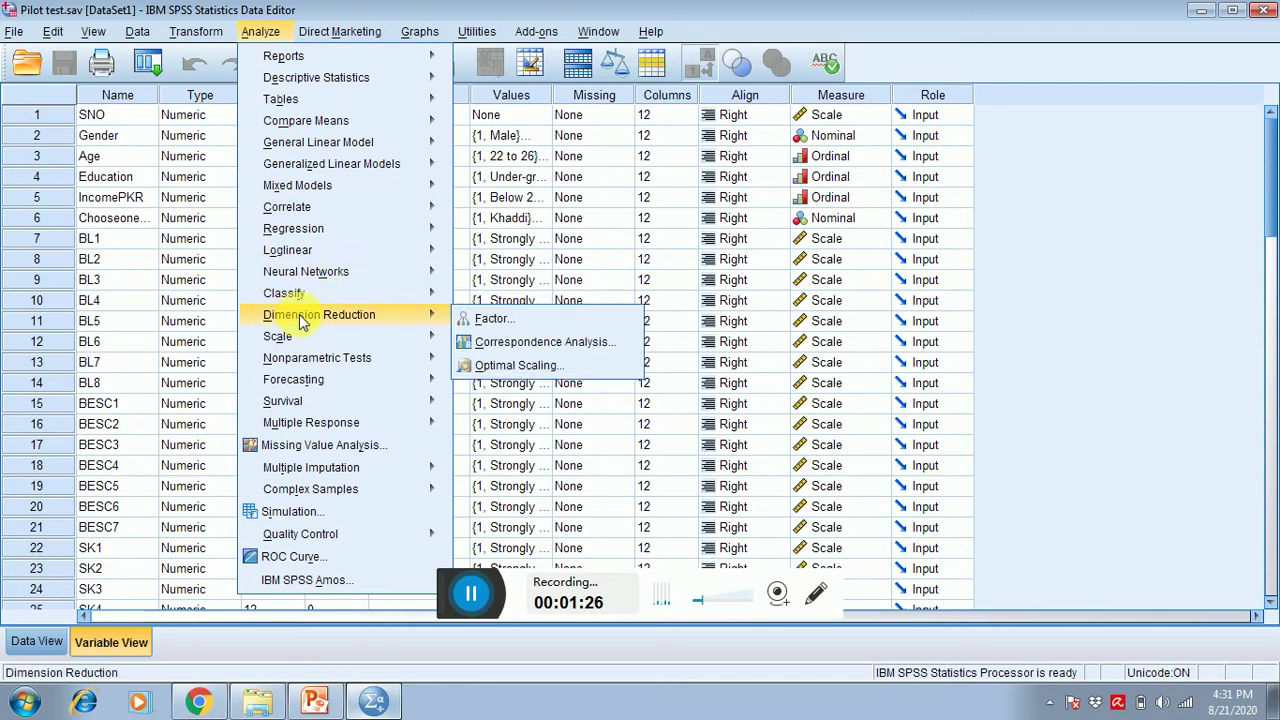
mouse_move(307, 341)
left_click(478, 341)
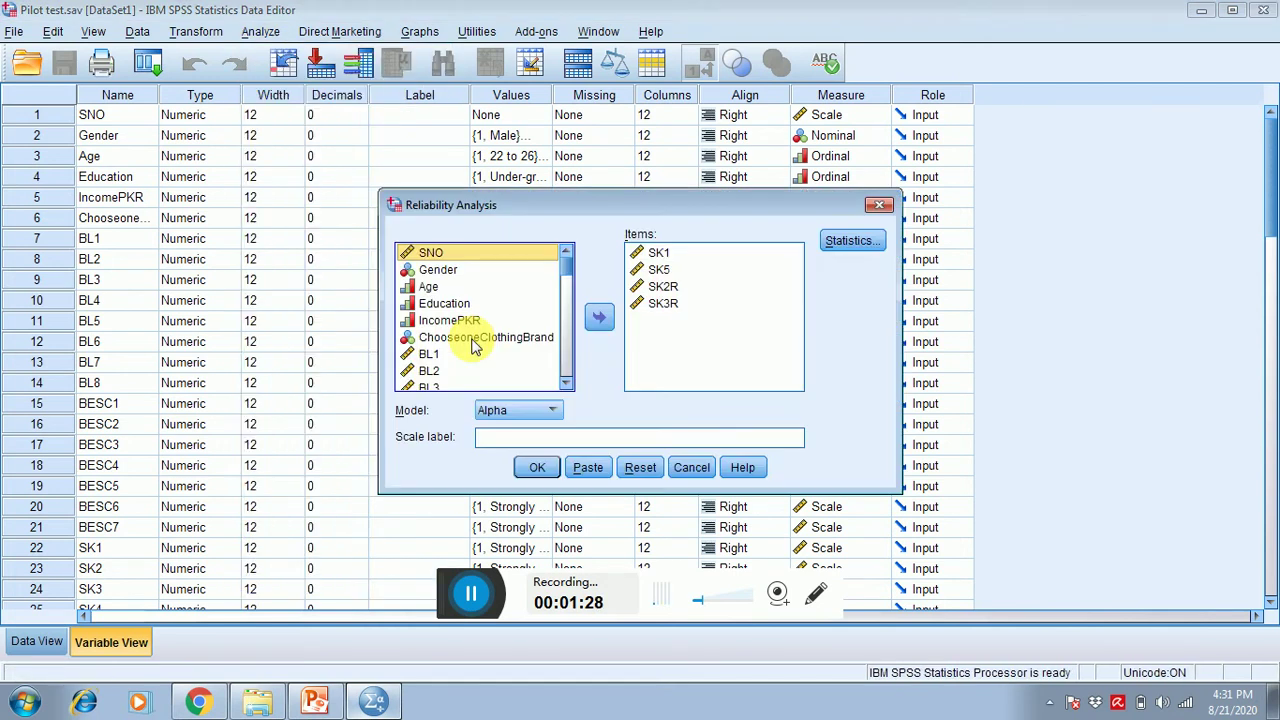
left_click(656, 254)
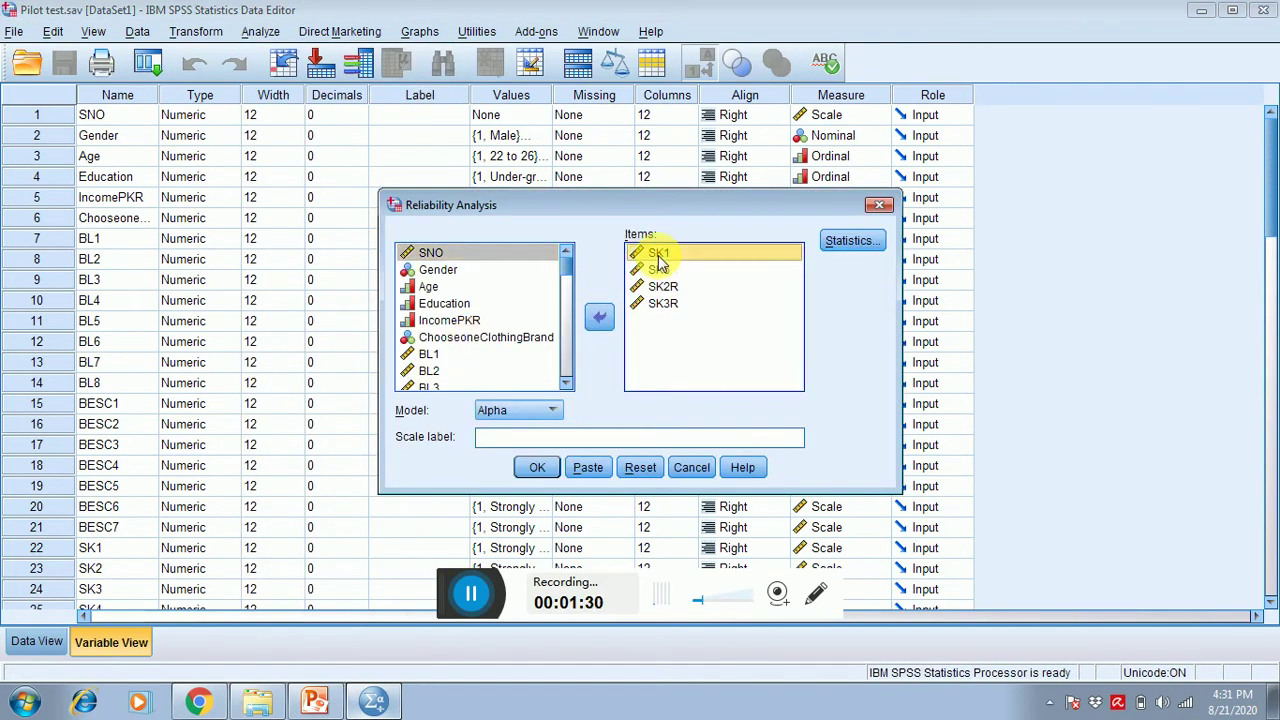
key("ctrl+a")
left_click(600, 316)
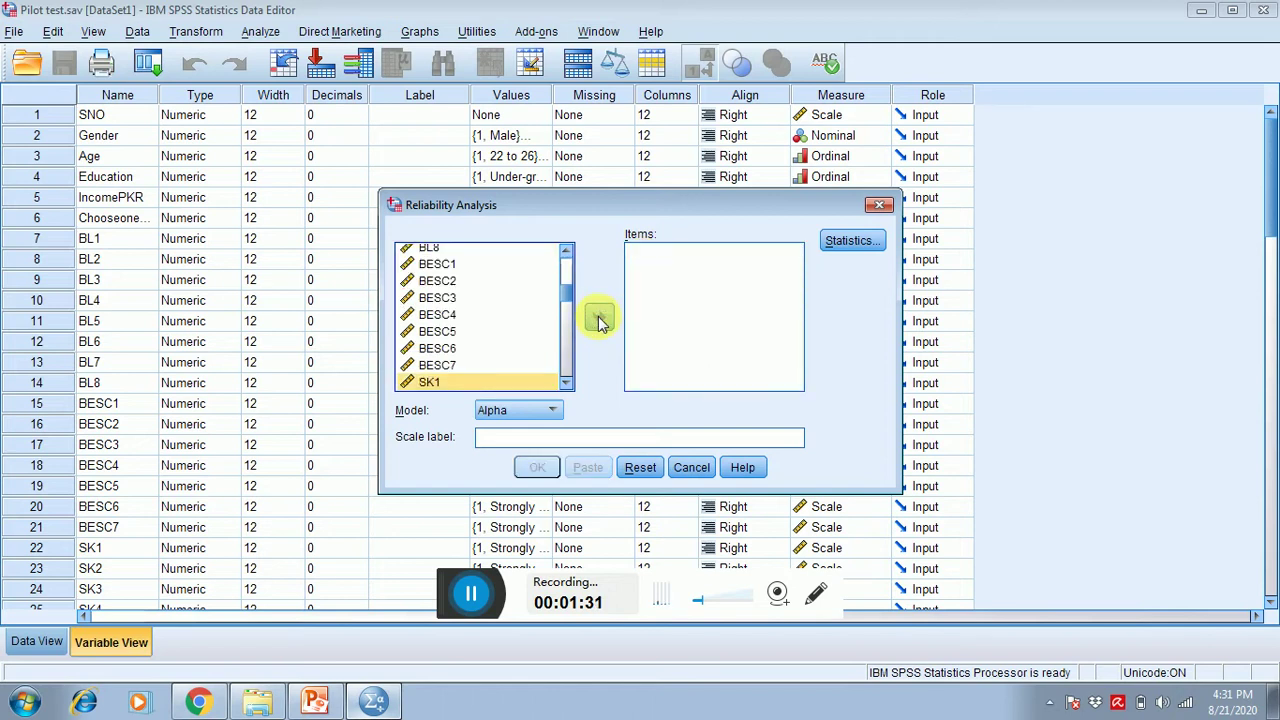
left_click(565, 380)
left_click(565, 380)
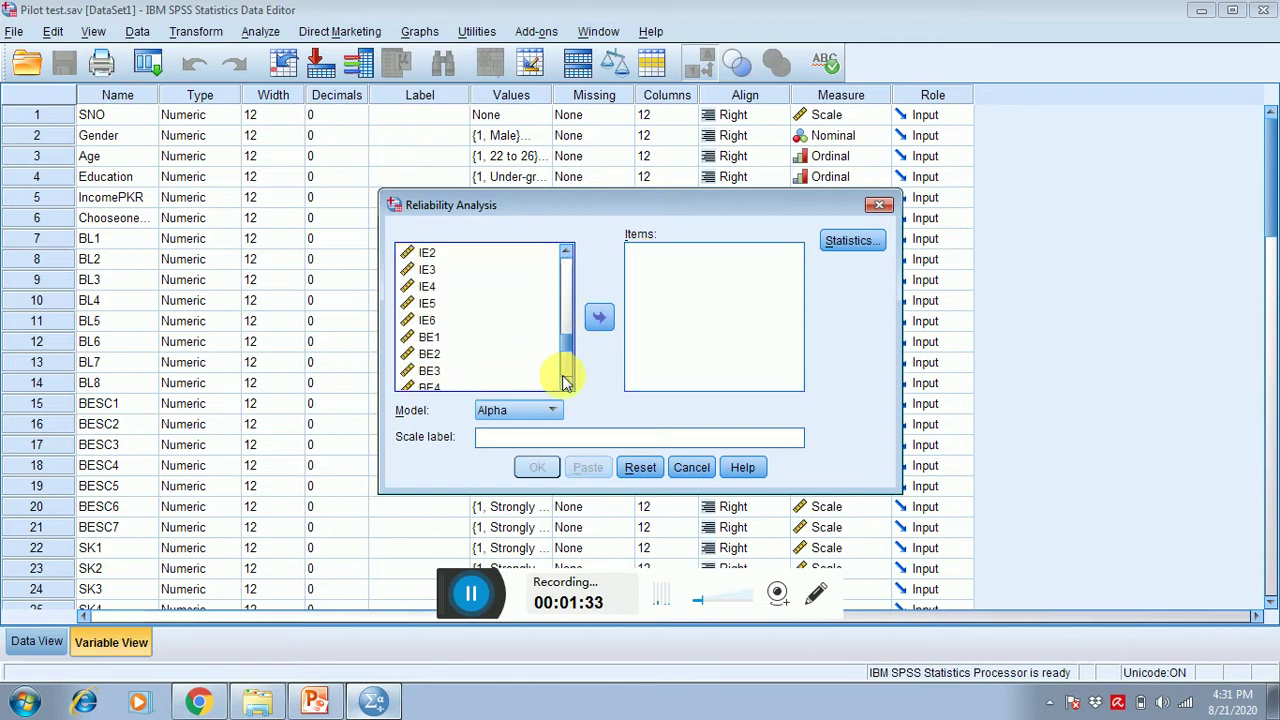
Add the original SK1 through SK5 variables as the analysis items.
left_click(453, 322)
key("Down")
key("Down")
key("Down")
key("Down")
key("Down")
key("Down")
key("Down")
key("Down")
key("Down")
key("Down")
key("Down")
key("Down")
key("Down")
key("Down")
key("Down")
key("Down")
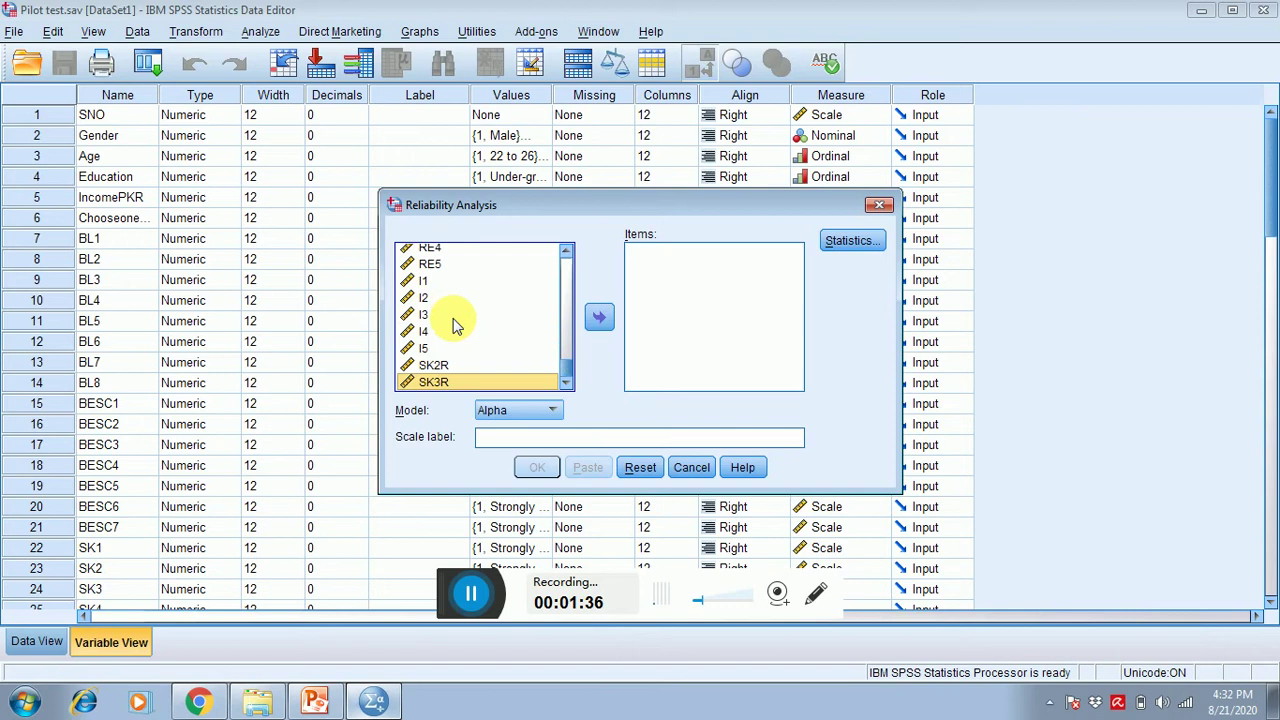
key("Up")
key("Up")
key("Up")
key("Up")
key("Up")
key("Up")
key("Up")
key("Up")
key("Up")
key("Up")
key("Up")
key("Up")
key("Up")
key("Up")
key("Up")
key("Up")
key("Up")
key("Up")
key("Up")
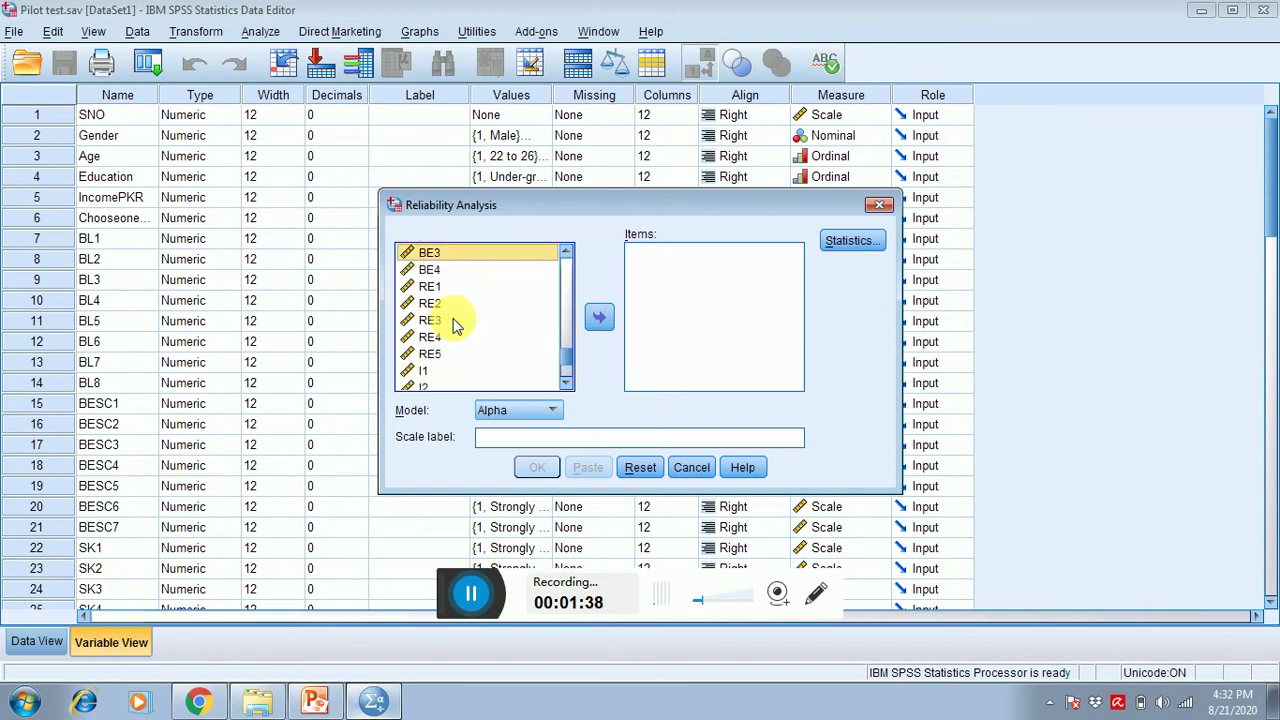
key("Up")
key("Up")
key("Up")
key("Up")
key("Up")
key("Up")
key("Up")
key("Up")
key("Up")
key("Up")
key("Up")
key("Up")
key("Up")
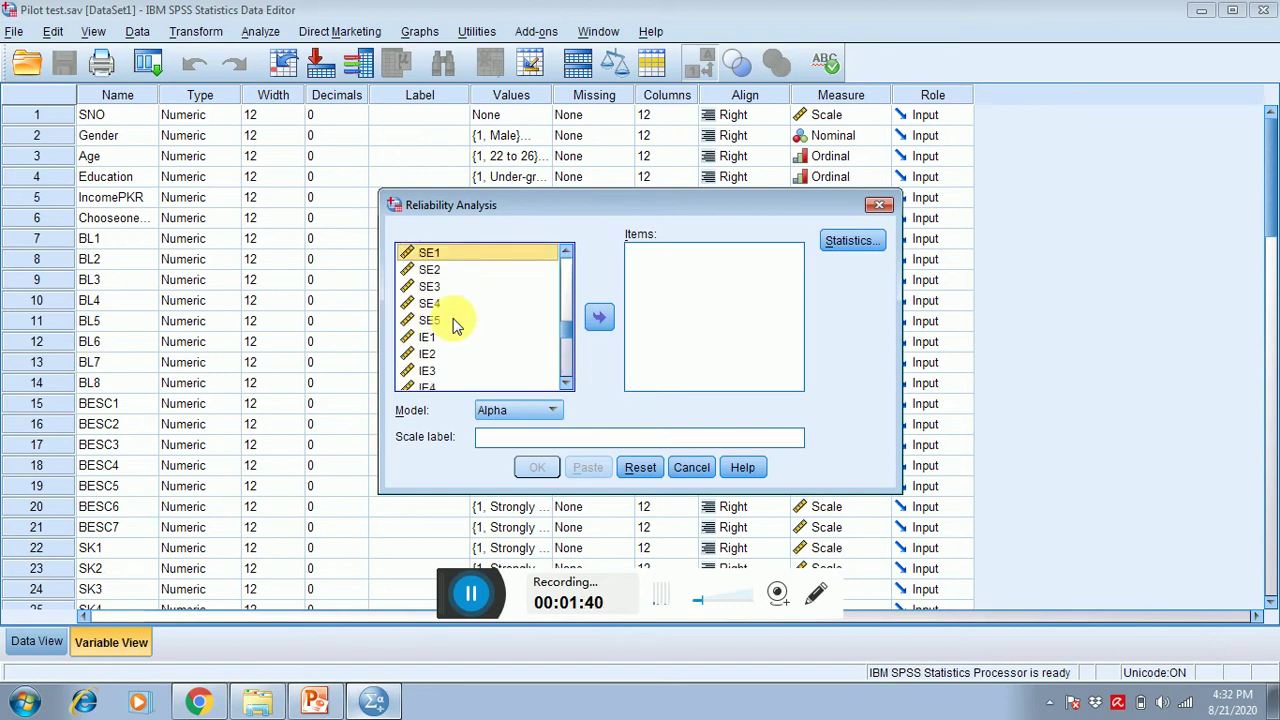
key("Up")
key("Up")
key("Up")
key("Up")
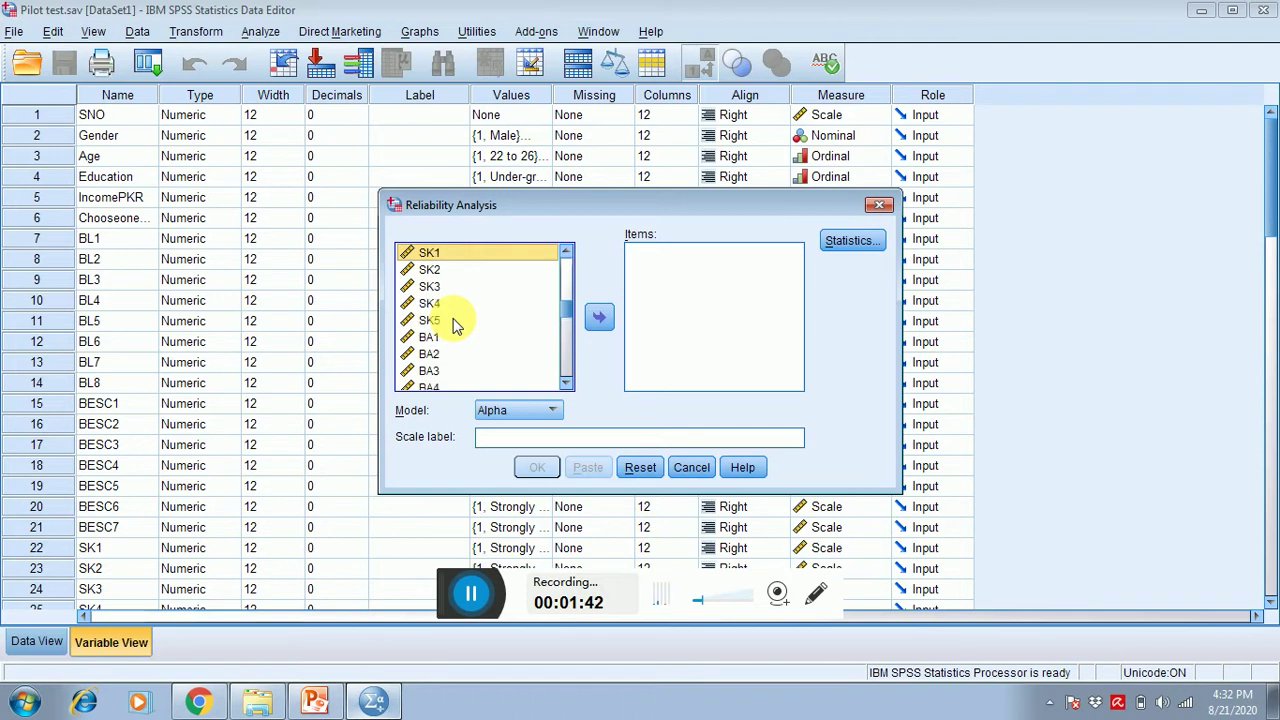
key("shift+Down")
key("shift+Down")
key("shift+Down")
key("shift+Down")
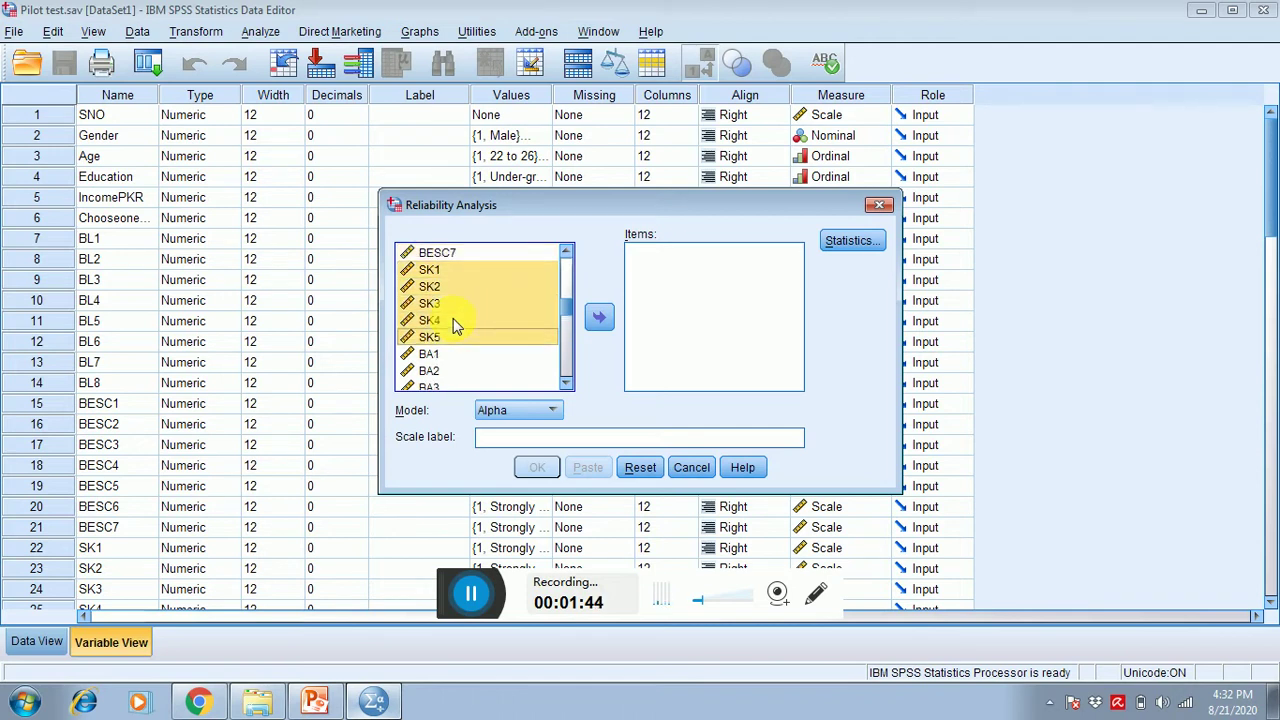
left_click(598, 320)
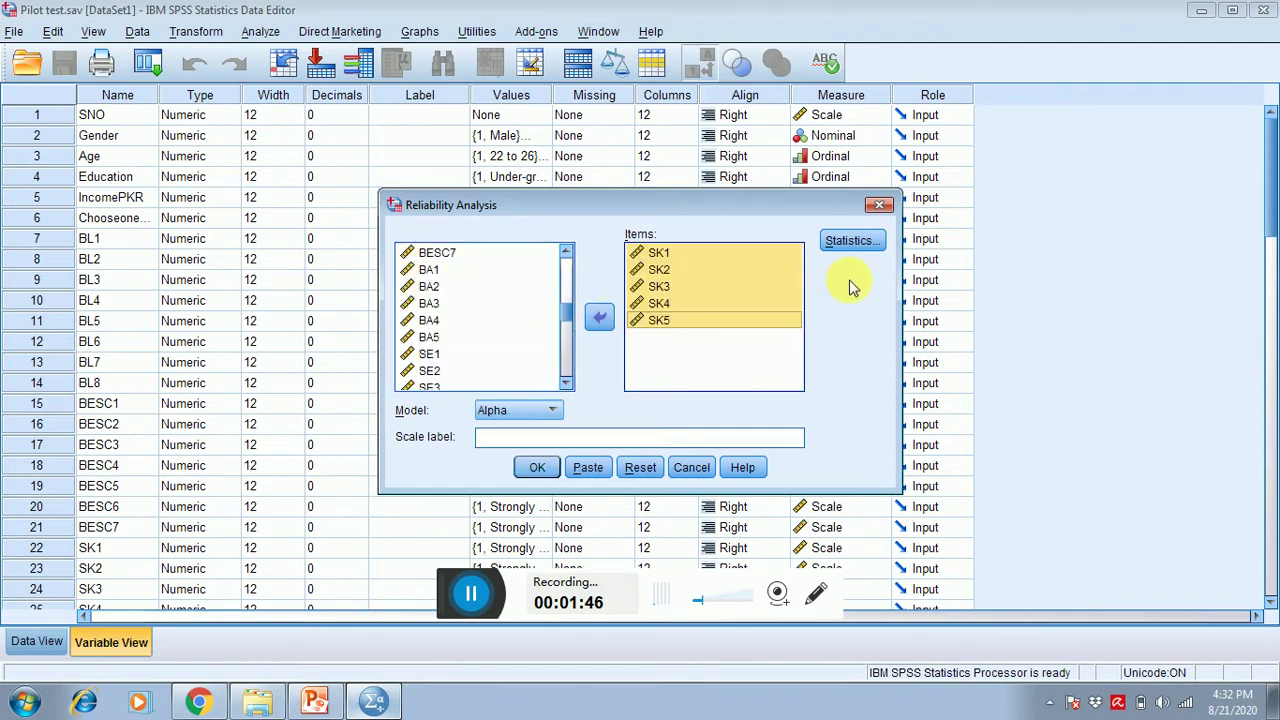
Enable the Scale if item deleted statistic and run the analysis.
left_click(840, 243)
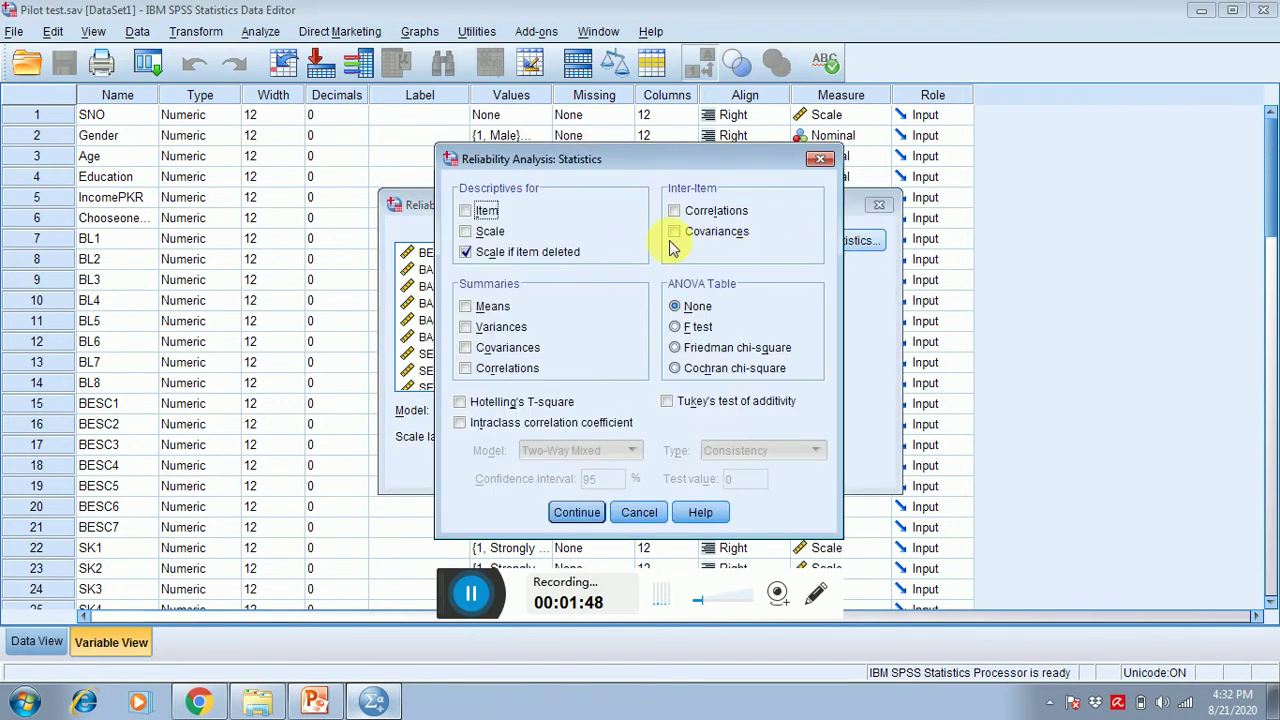
left_click(563, 513)
left_click(537, 467)
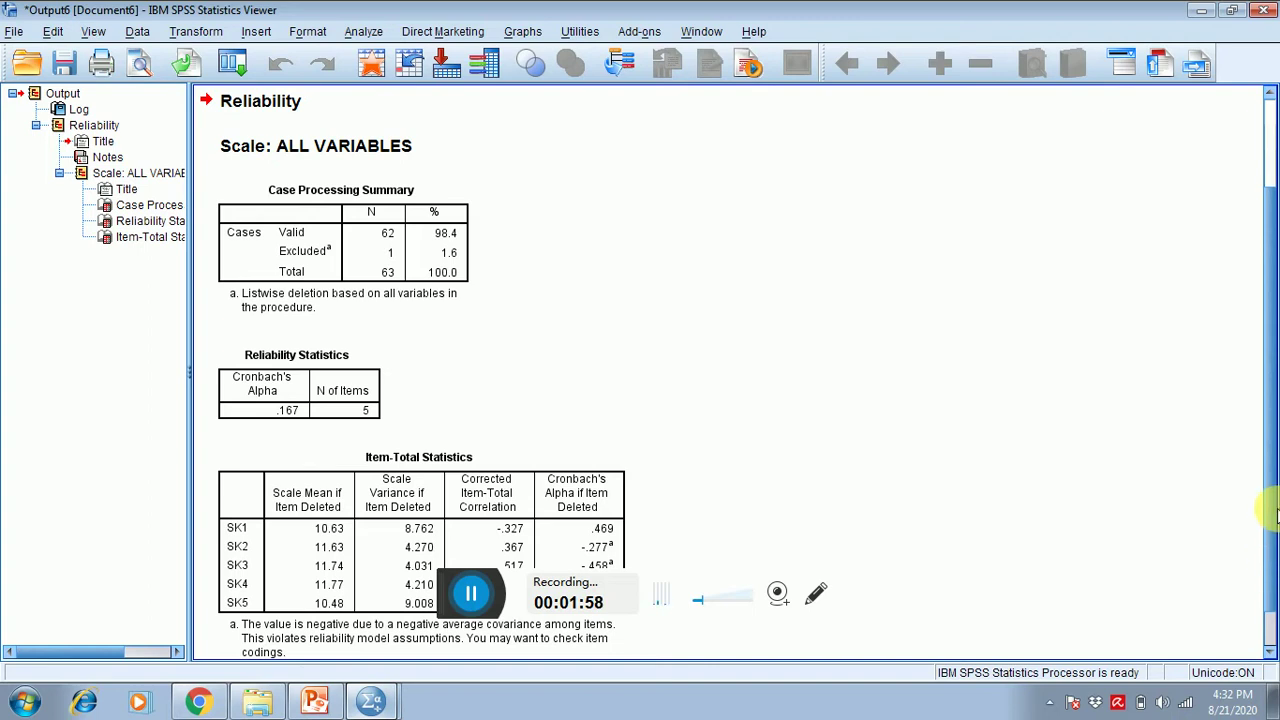
Compare the Item-Total Statistics with the SK4 statement on the slide, then return to SPSS.
scroll(1275, 515, "down", 1)
left_click(428, 478)
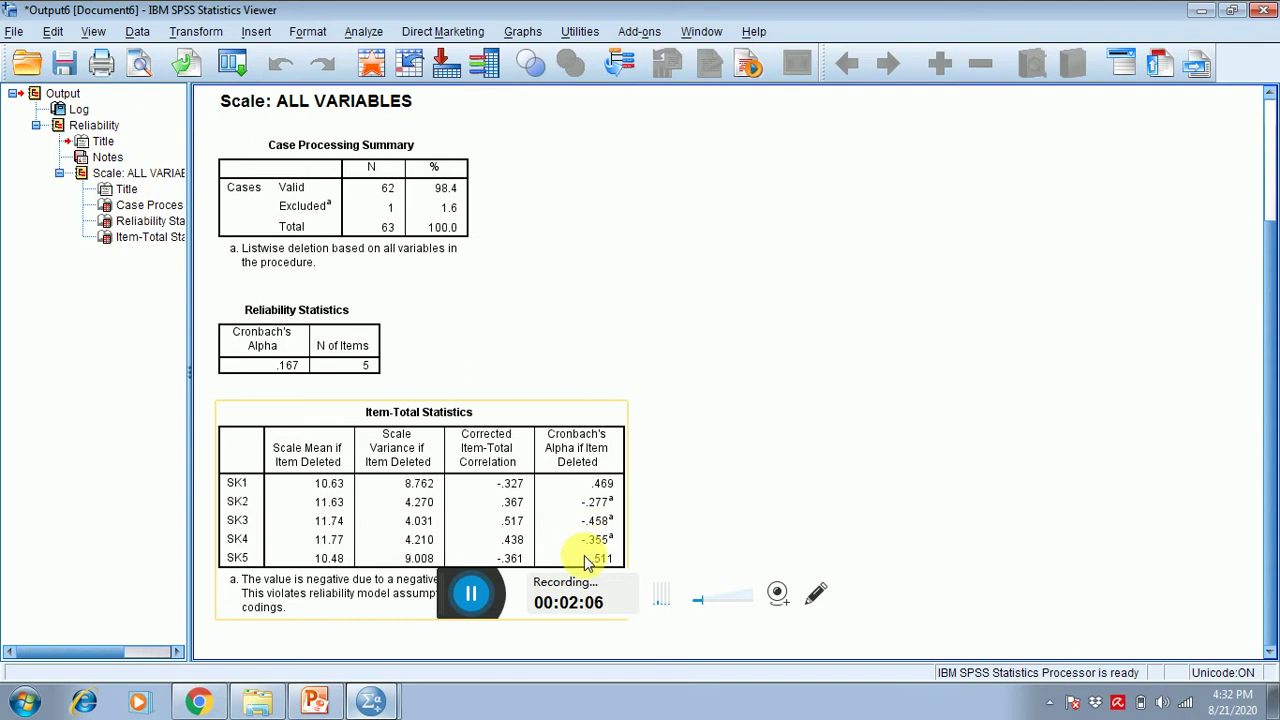
left_click(318, 700)
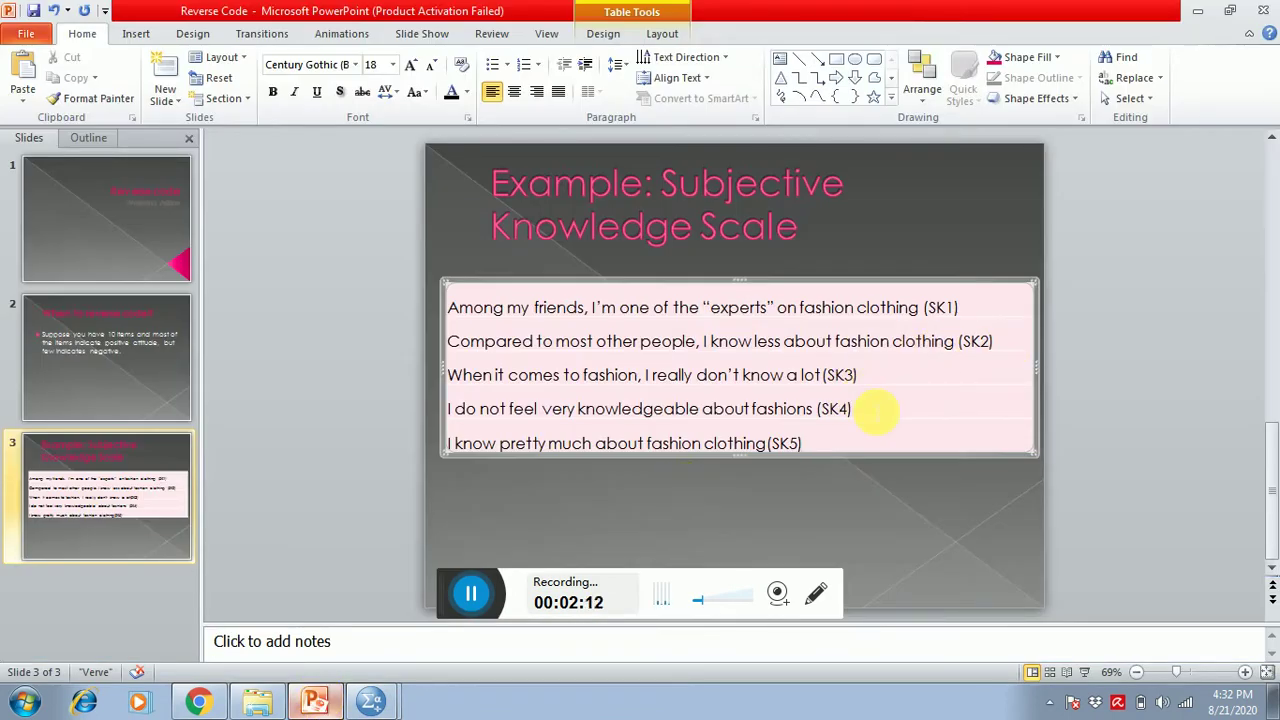
left_click(386, 705)
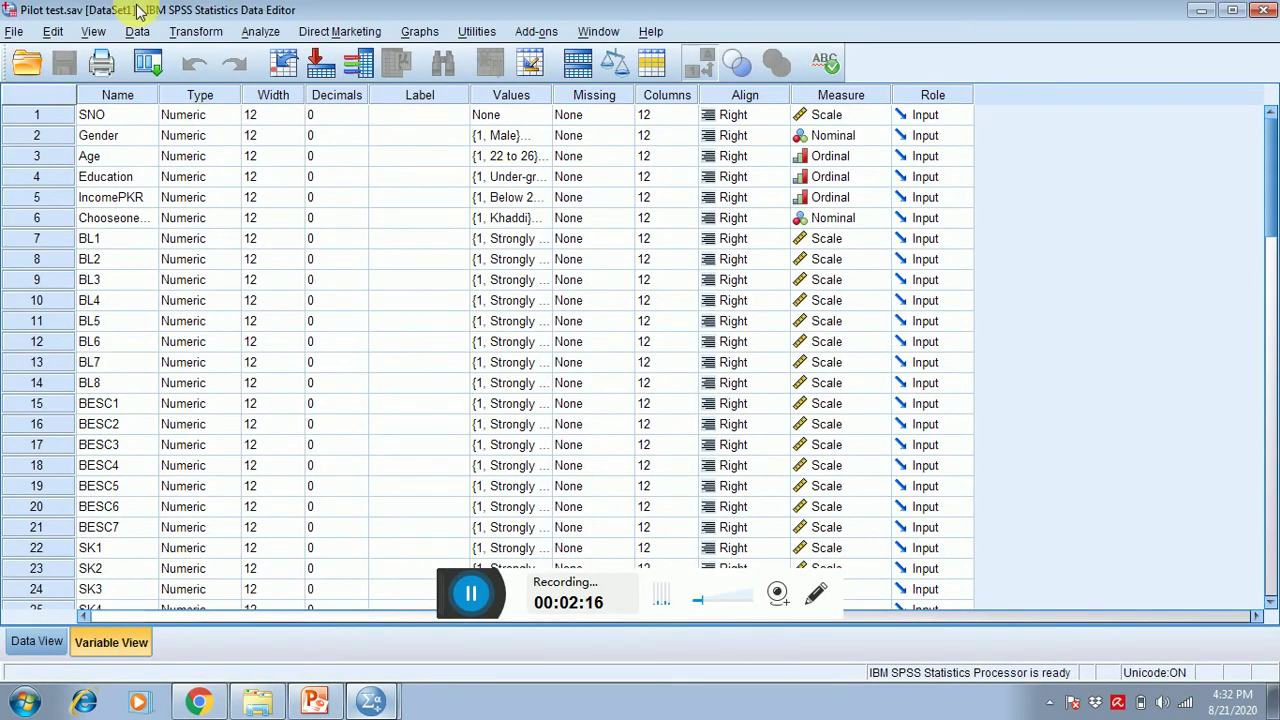
Open Recode into Different Variables and take the old SK3→SK3R entry out.
left_click(190, 36)
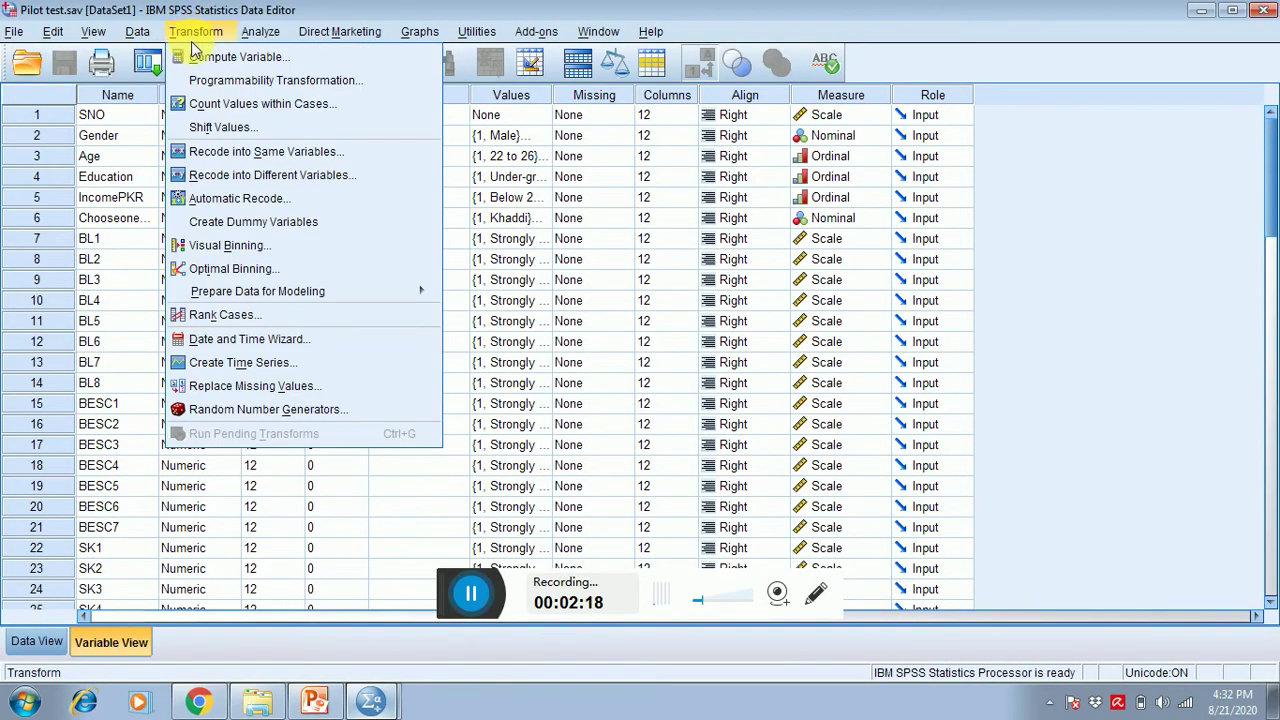
left_click(232, 176)
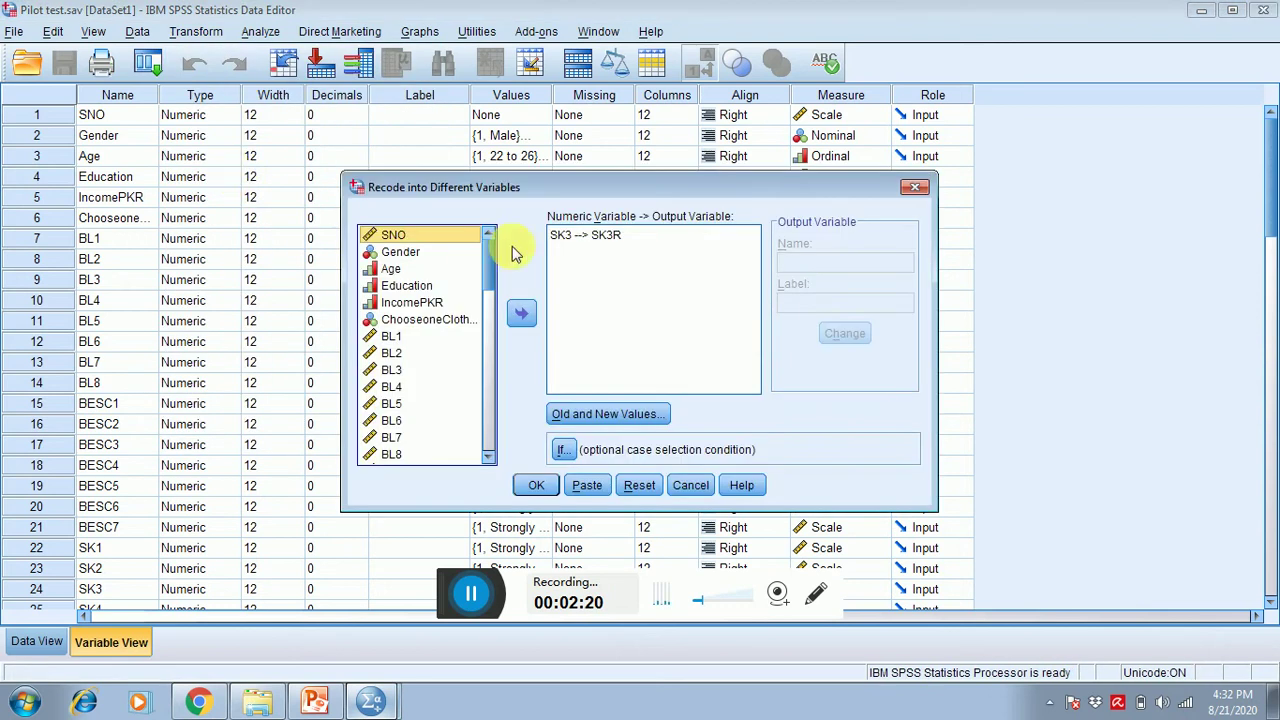
left_click(560, 235)
left_click(518, 326)
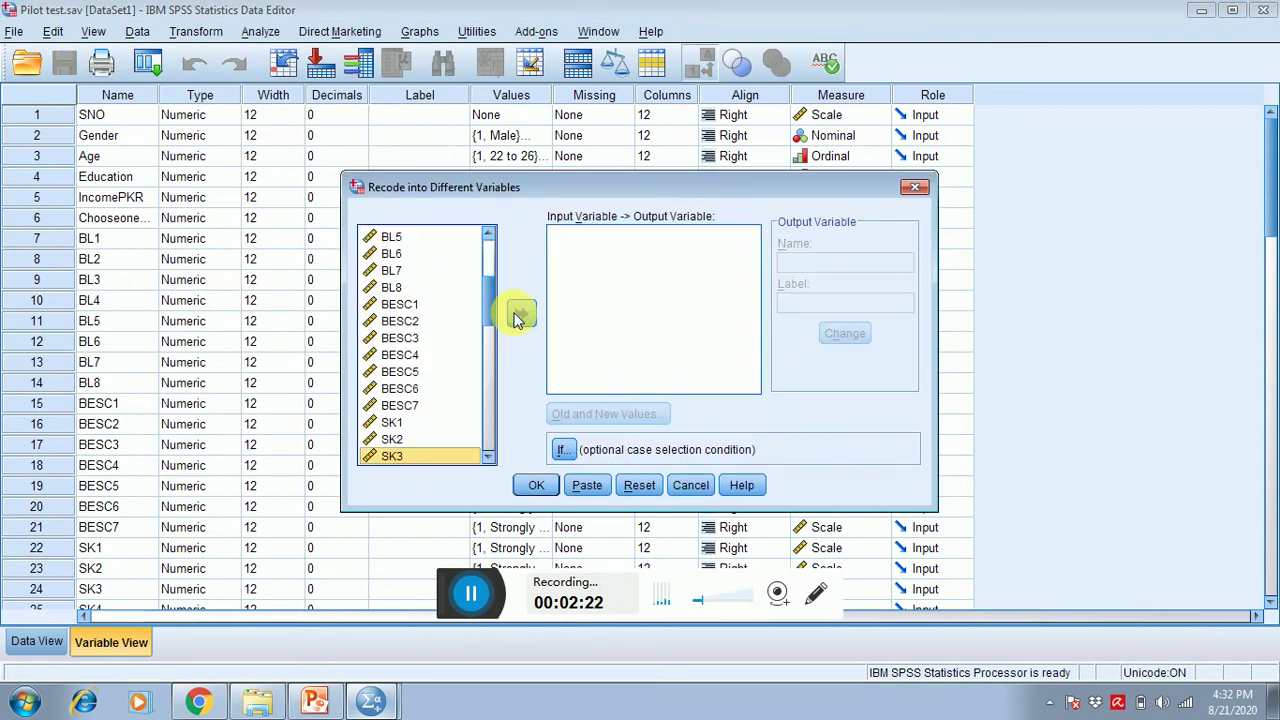
Move SK4 into the recode and name its output variable SK4R.
scroll(490, 460, "down", 1)
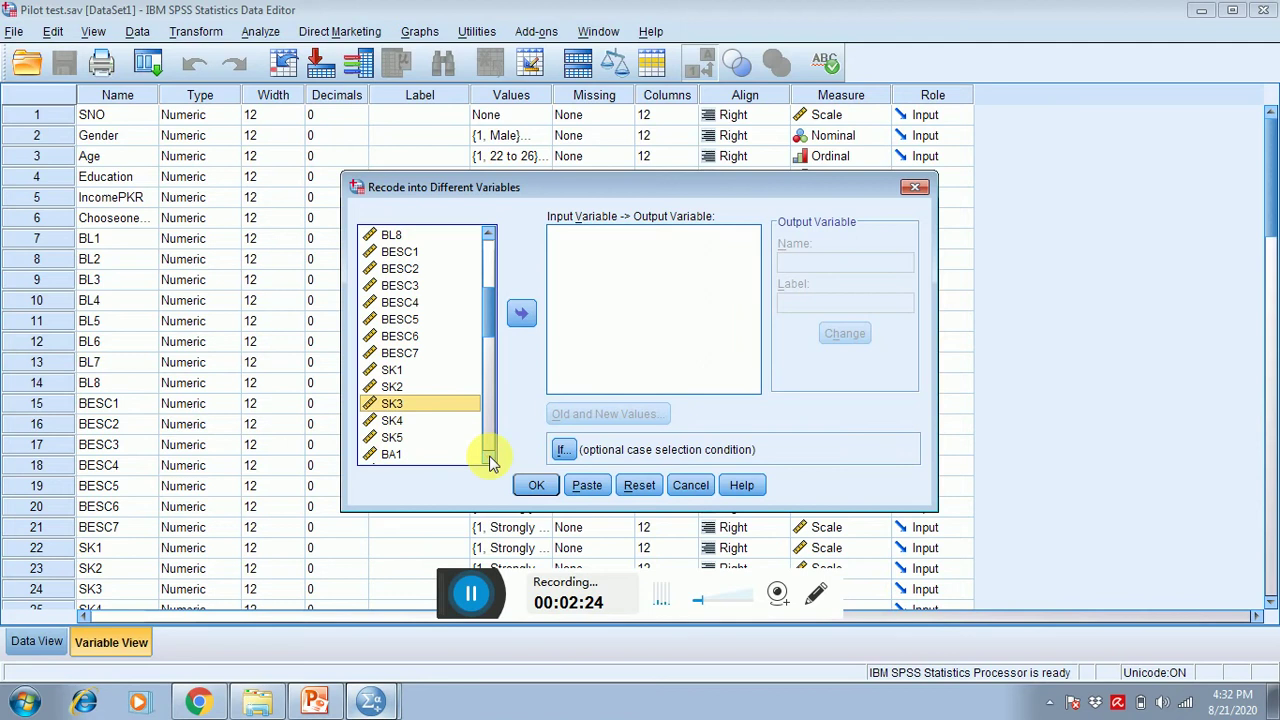
left_click(391, 421)
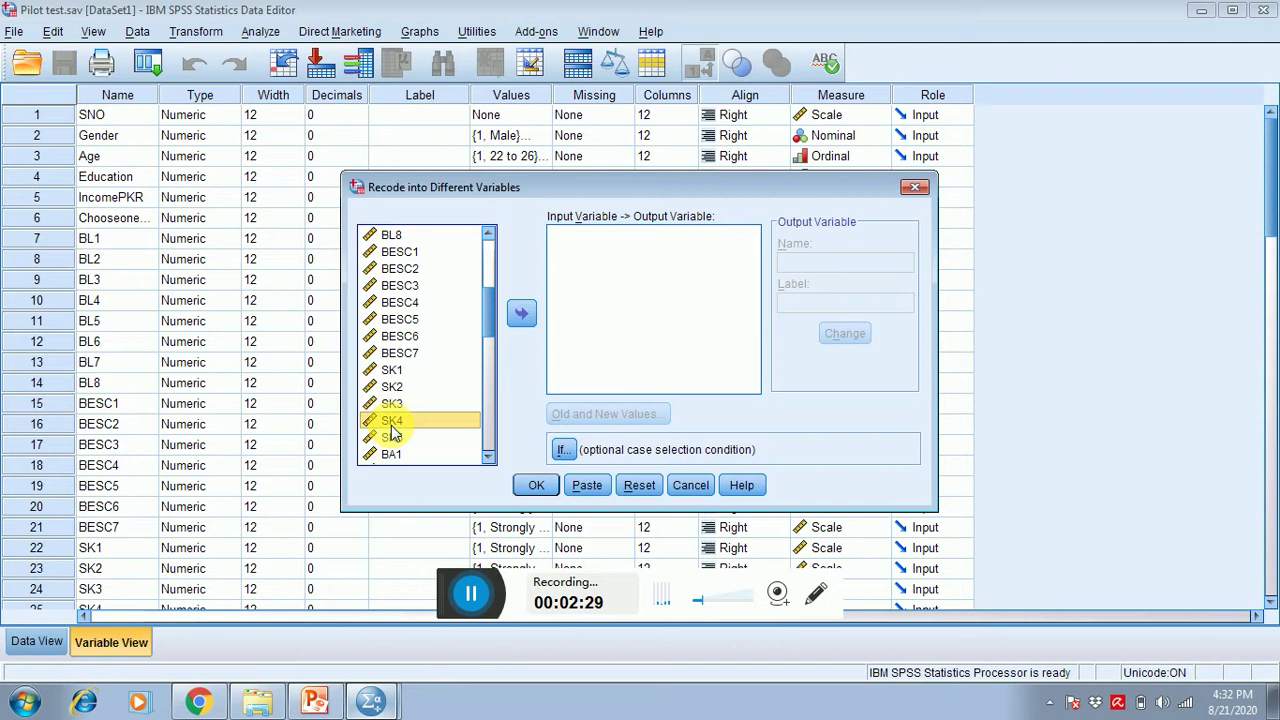
left_click(523, 314)
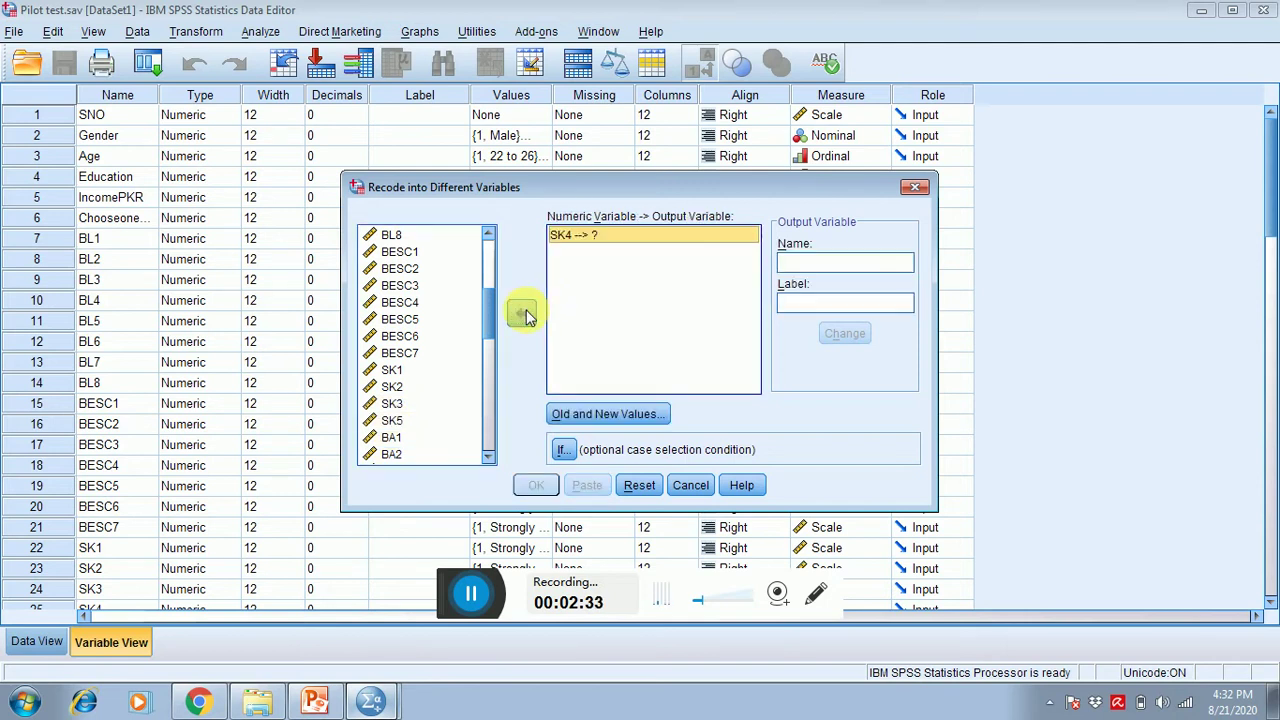
left_click(884, 263)
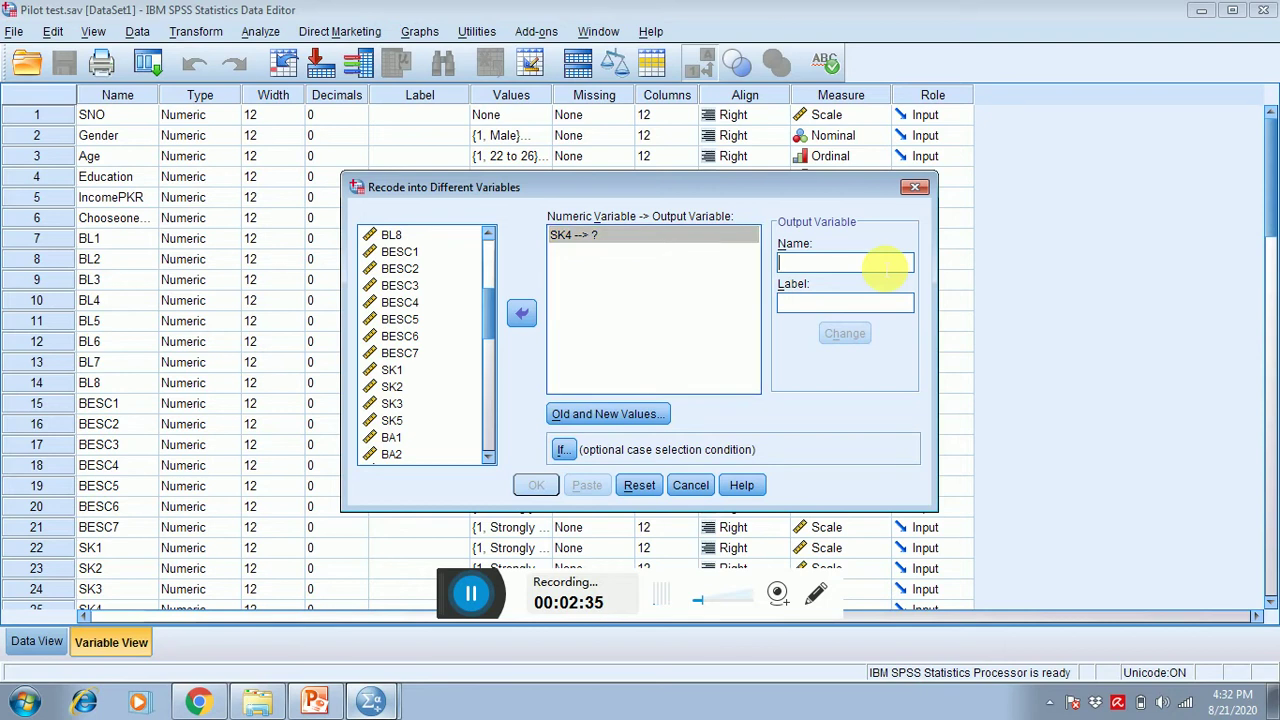
type("SK")
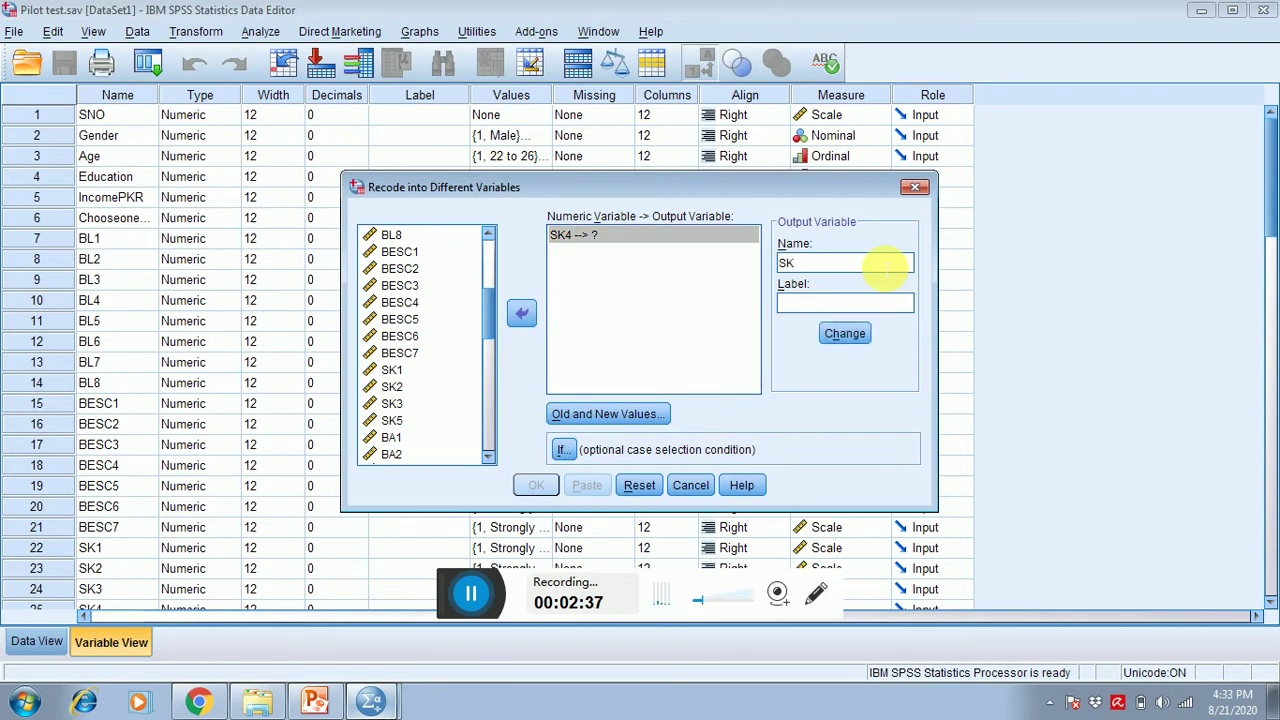
type("4R")
left_click(848, 333)
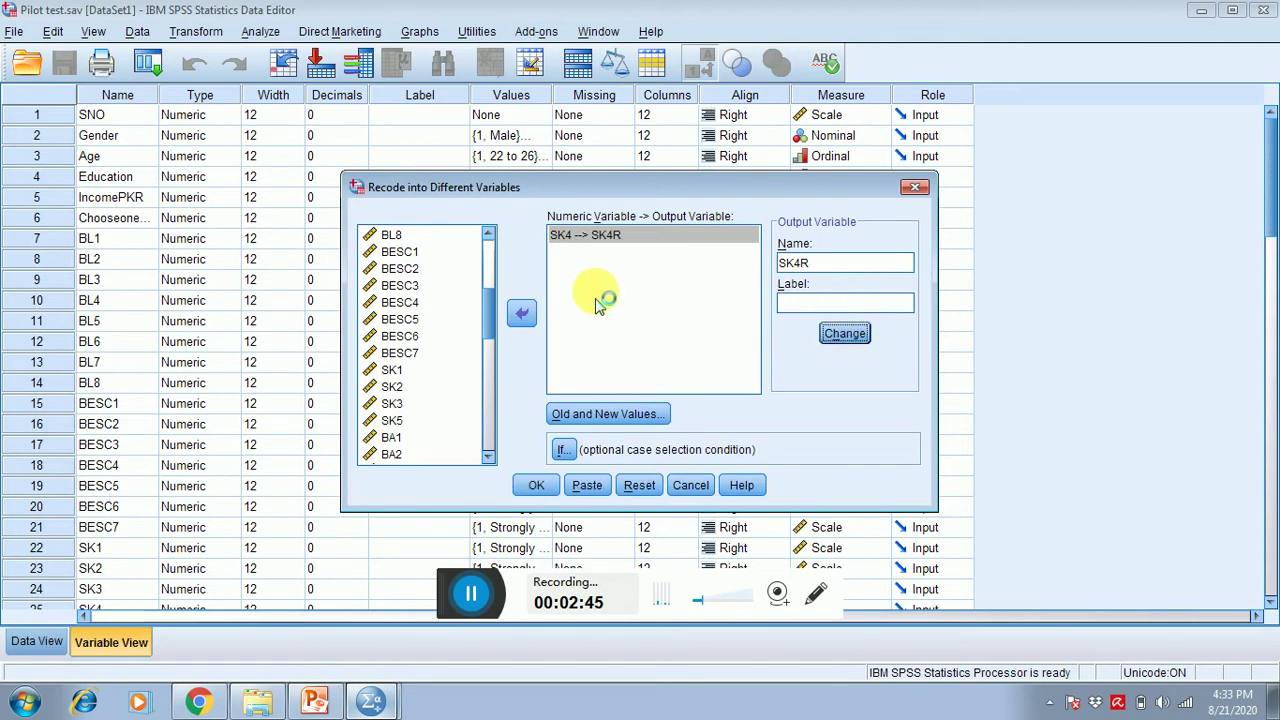
left_click(572, 425)
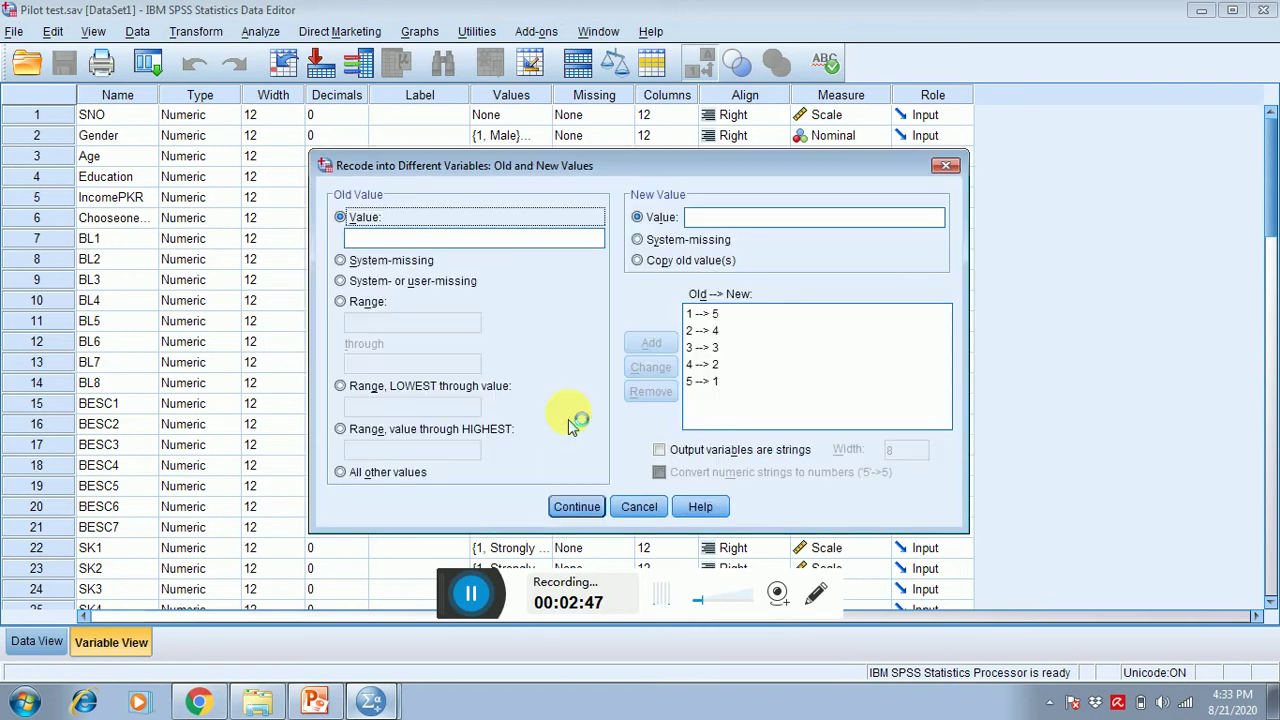
Delete the five existing old-to-new value mappings from the list.
left_click(716, 316)
left_click(650, 391)
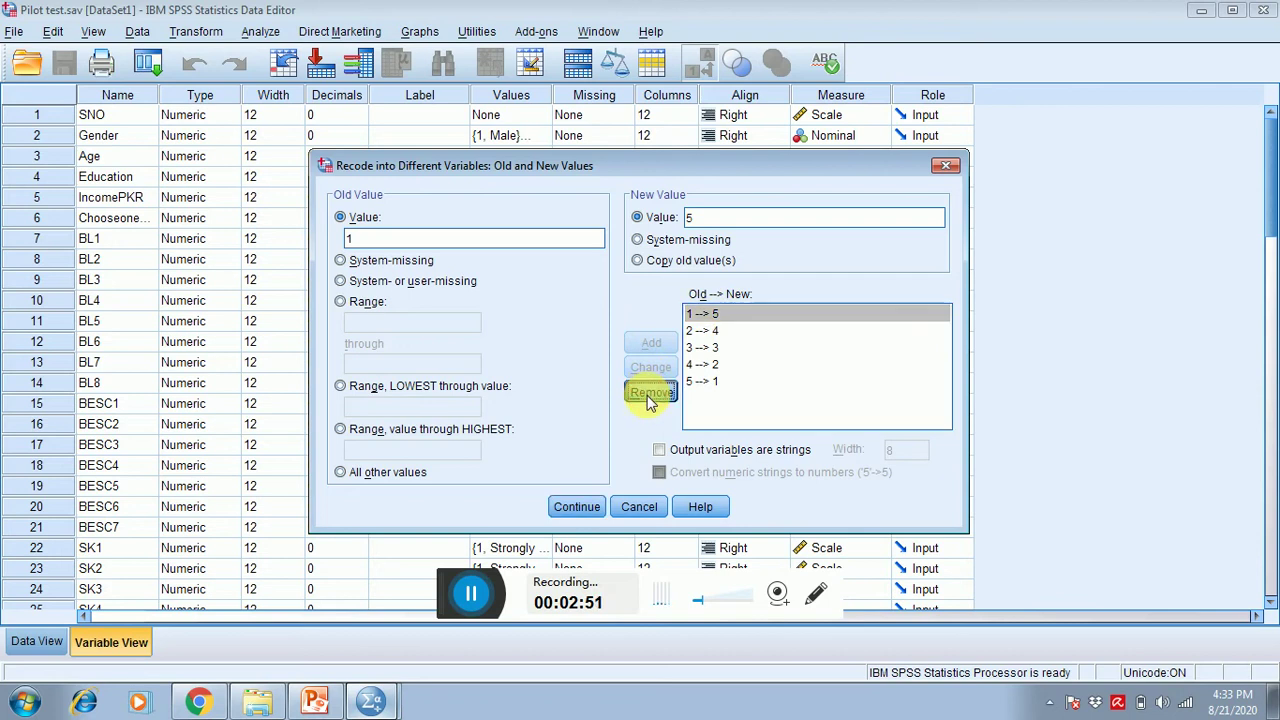
left_click(699, 316)
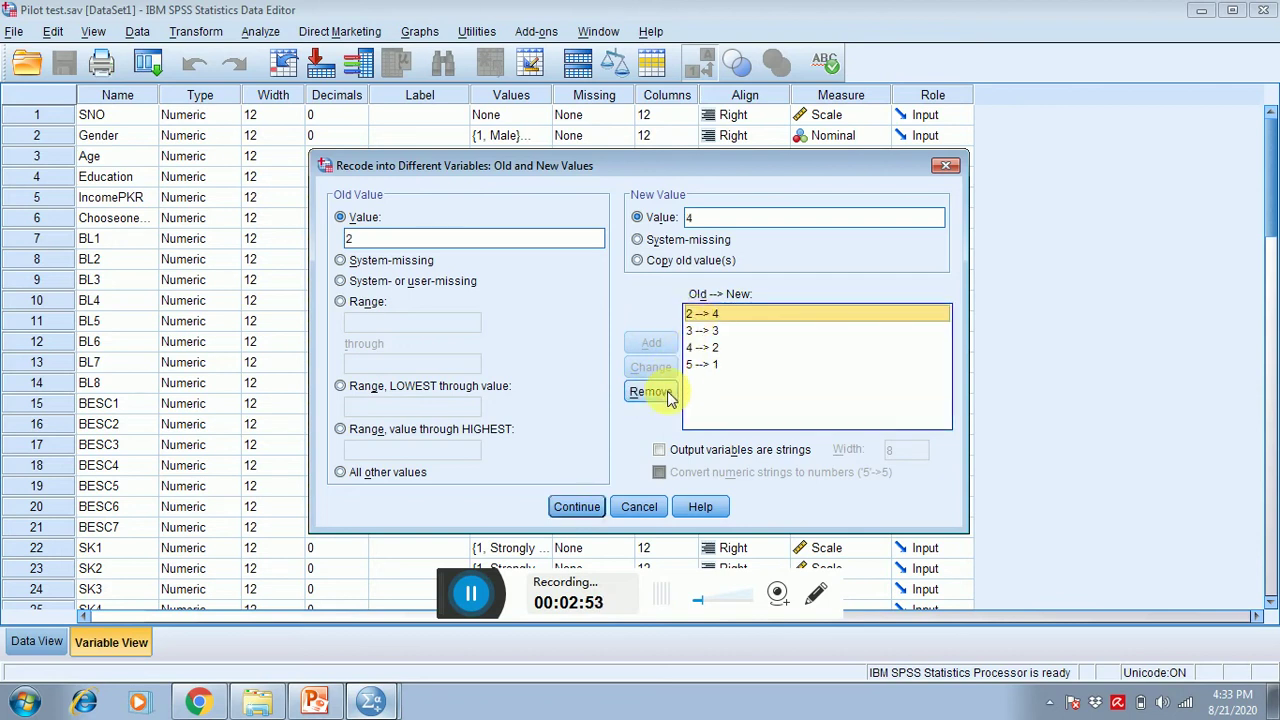
left_click(650, 391)
left_click(708, 316)
left_click(650, 391)
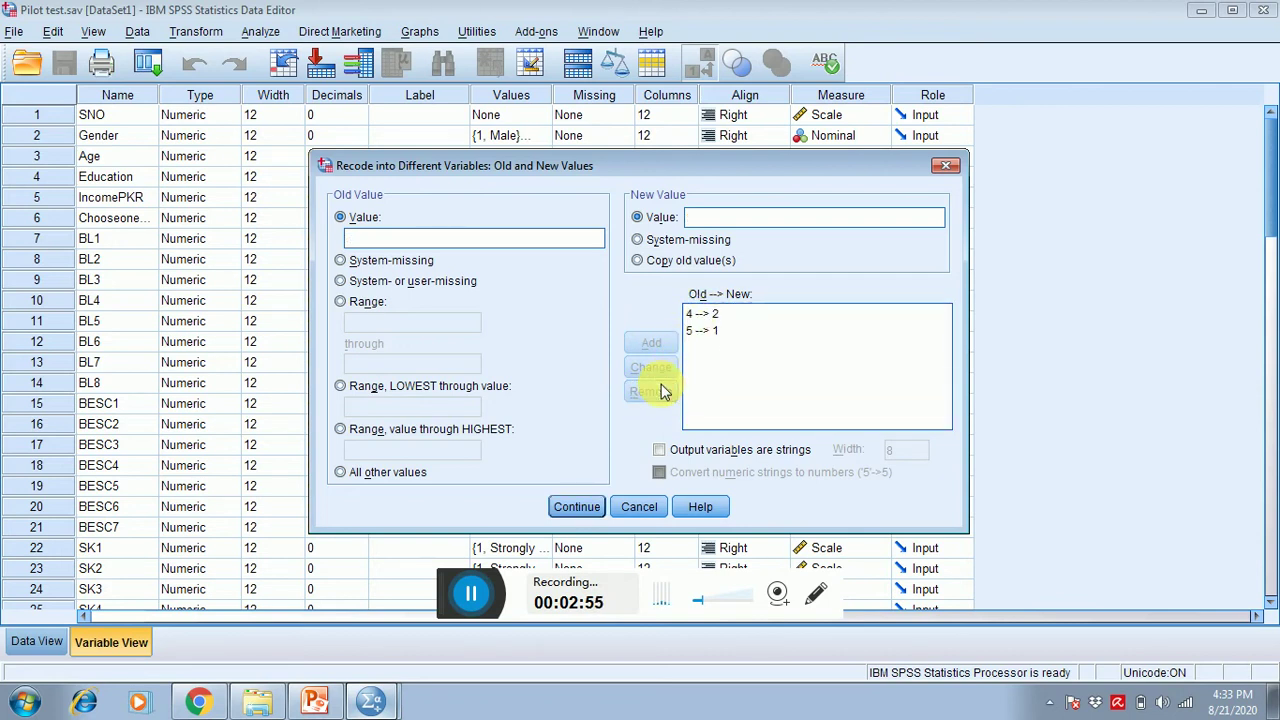
left_click(706, 316)
left_click(650, 391)
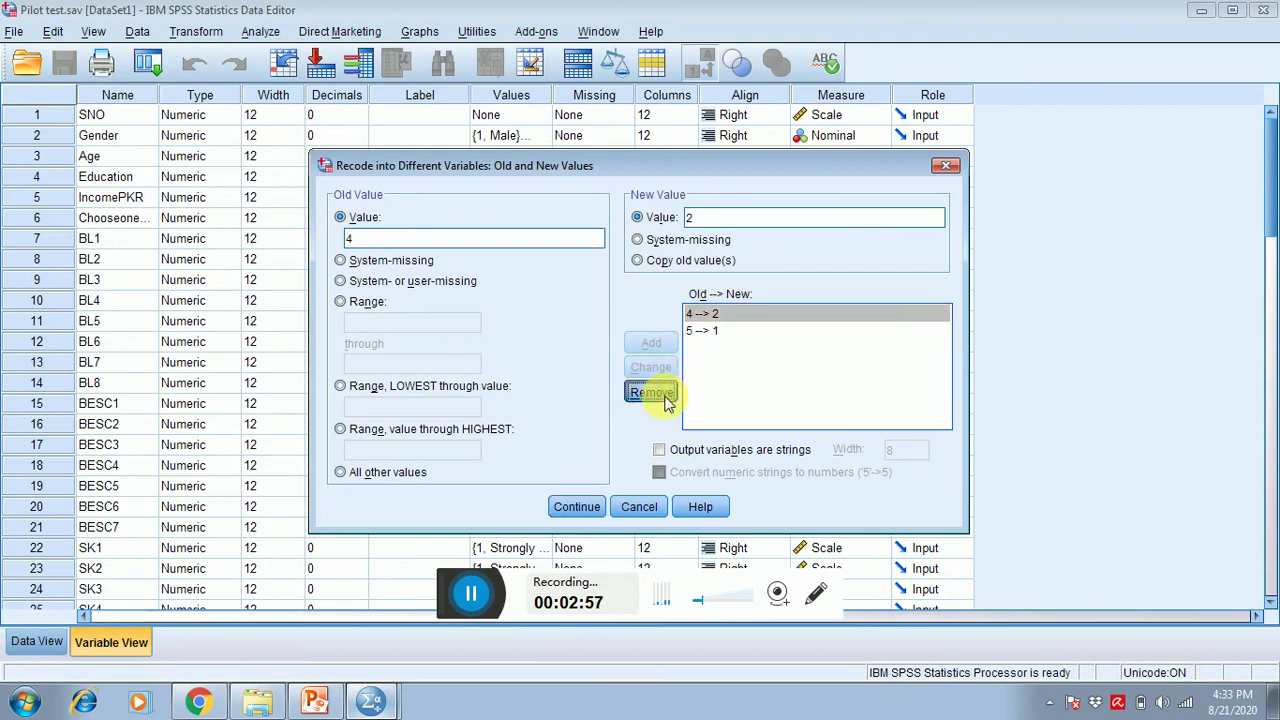
left_click(706, 316)
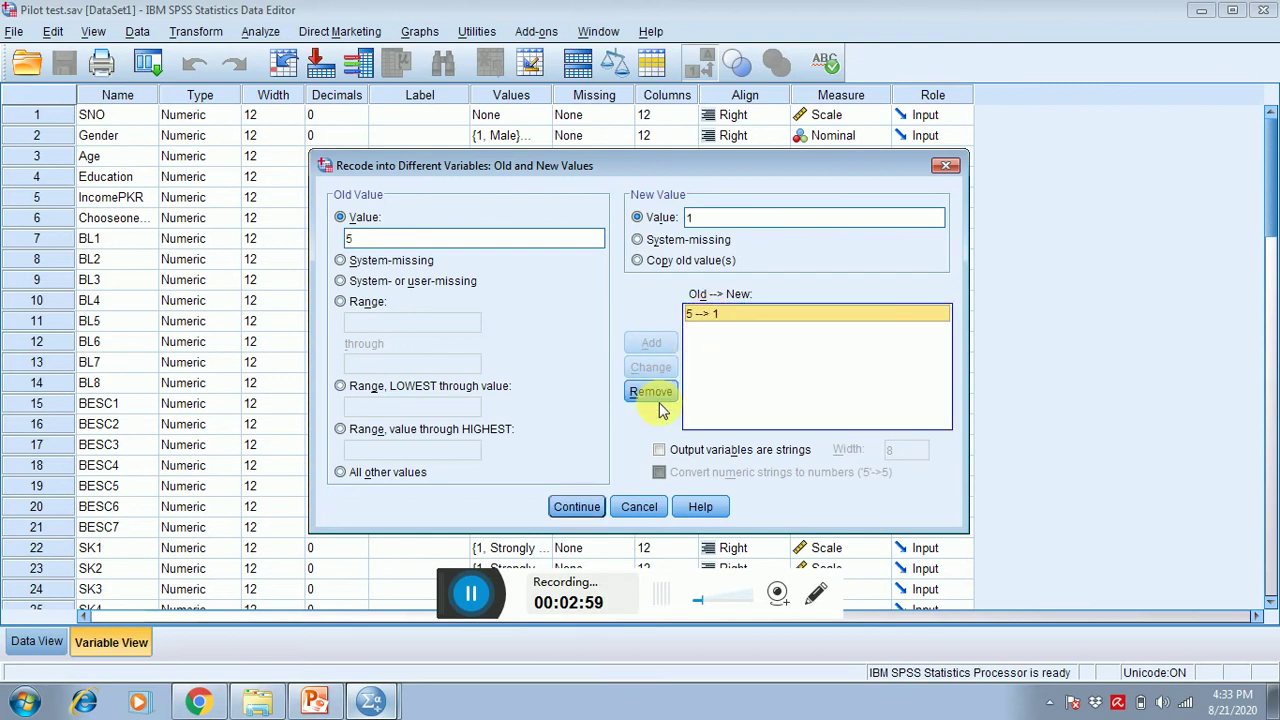
left_click(650, 391)
Add the mappings 1→5 and 2→4.
left_click(410, 240)
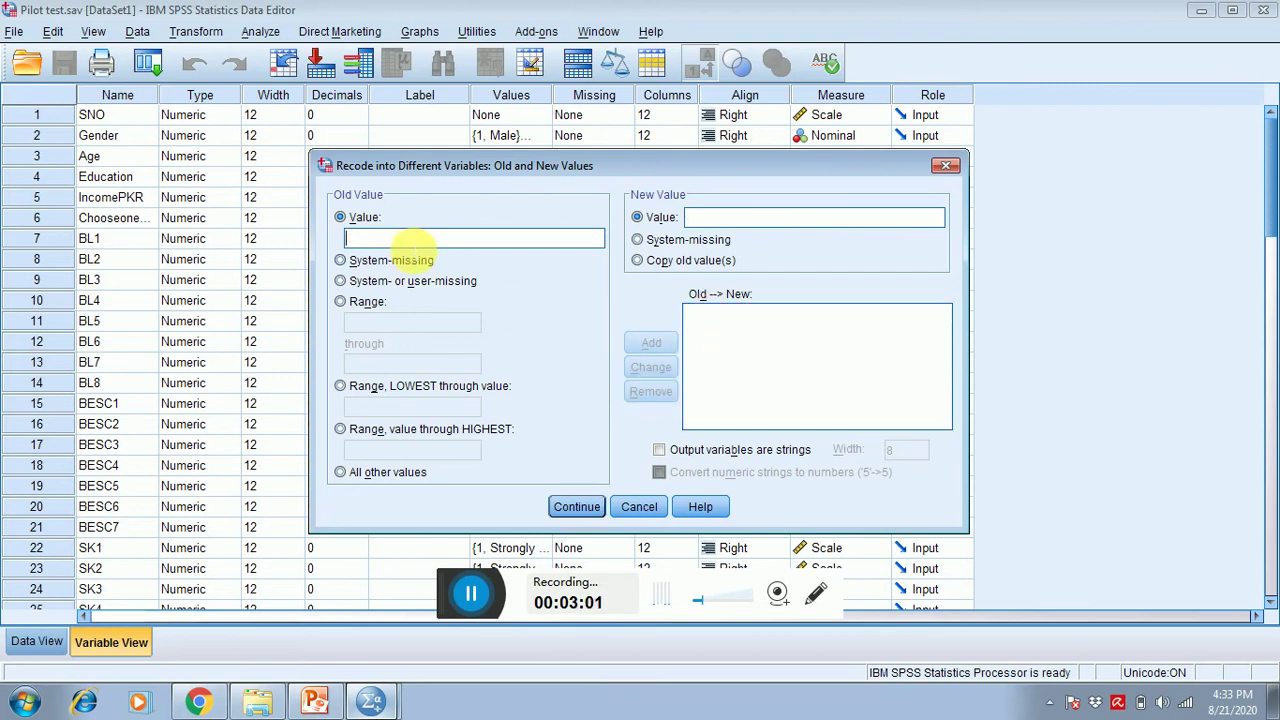
type("1")
left_click(728, 218)
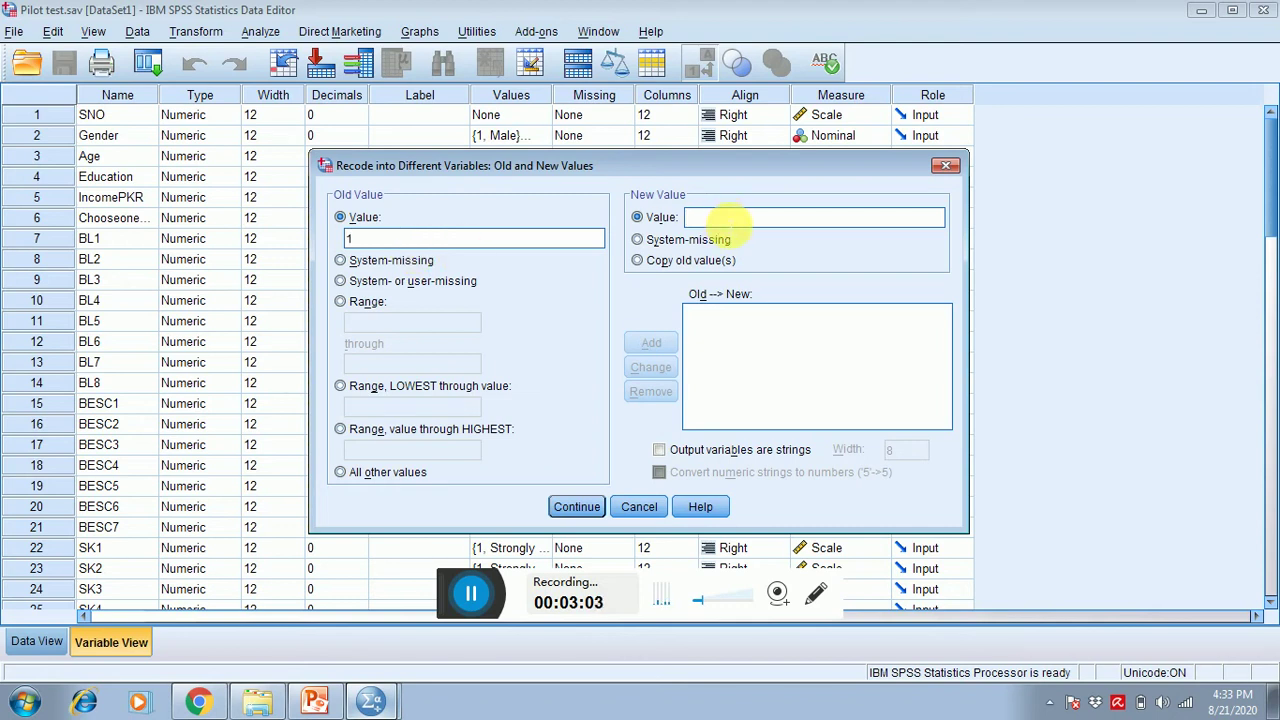
type("5")
left_click(651, 342)
left_click(453, 245)
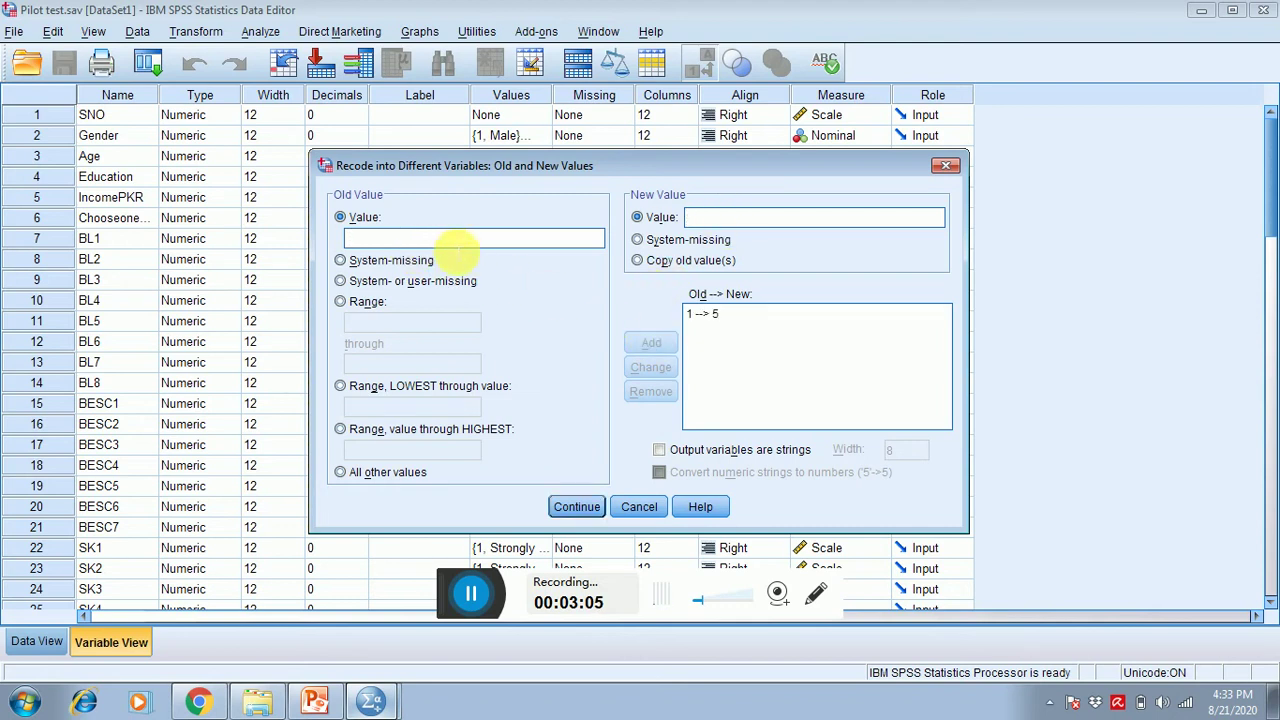
type("2")
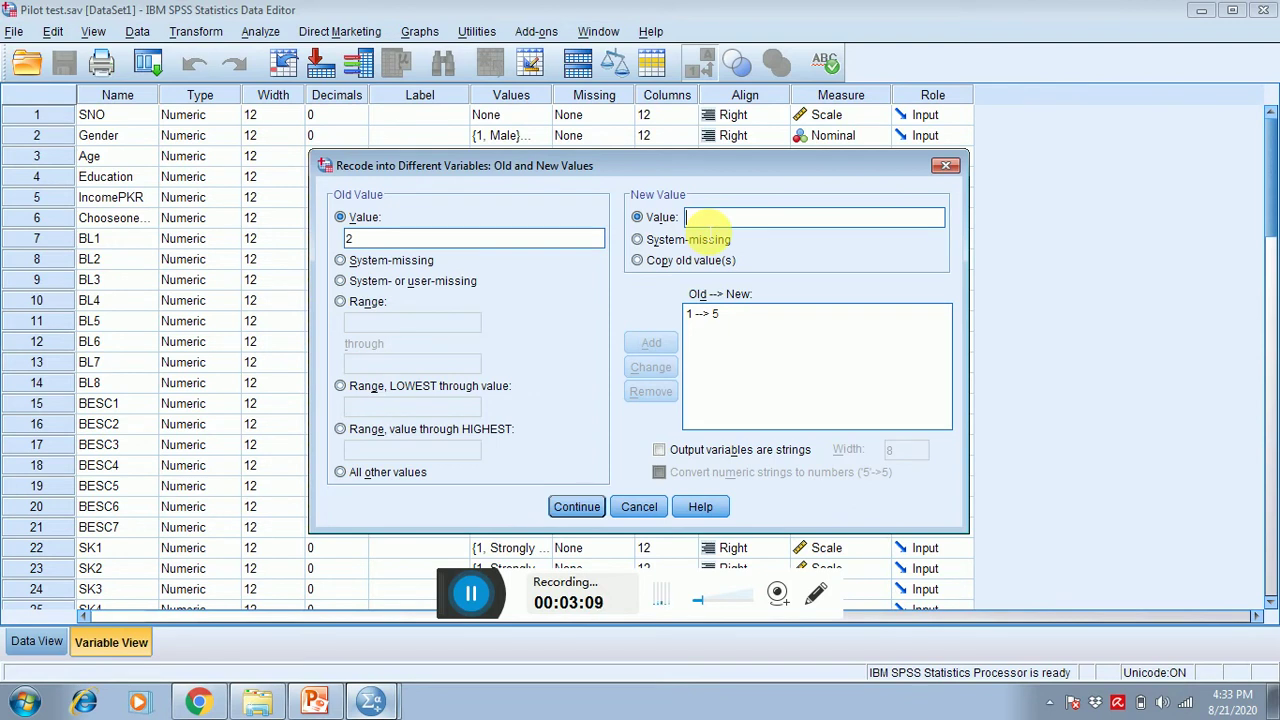
left_click(704, 218)
type("4")
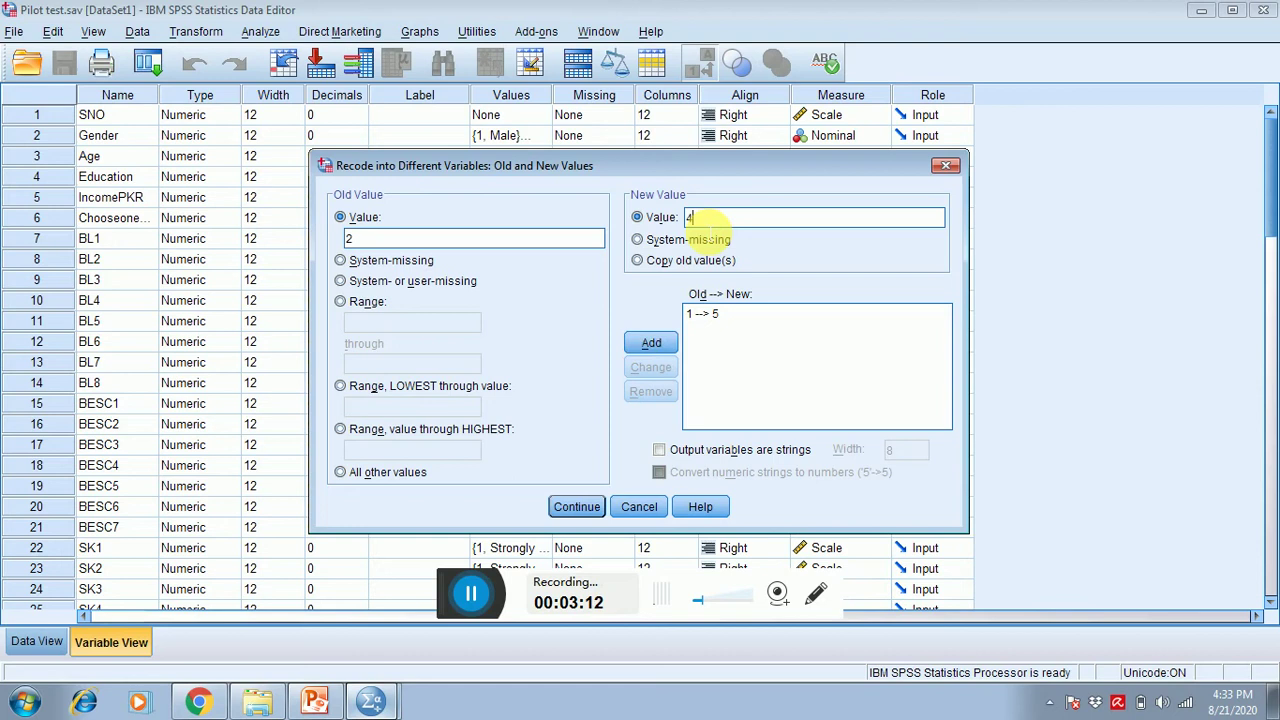
left_click(668, 350)
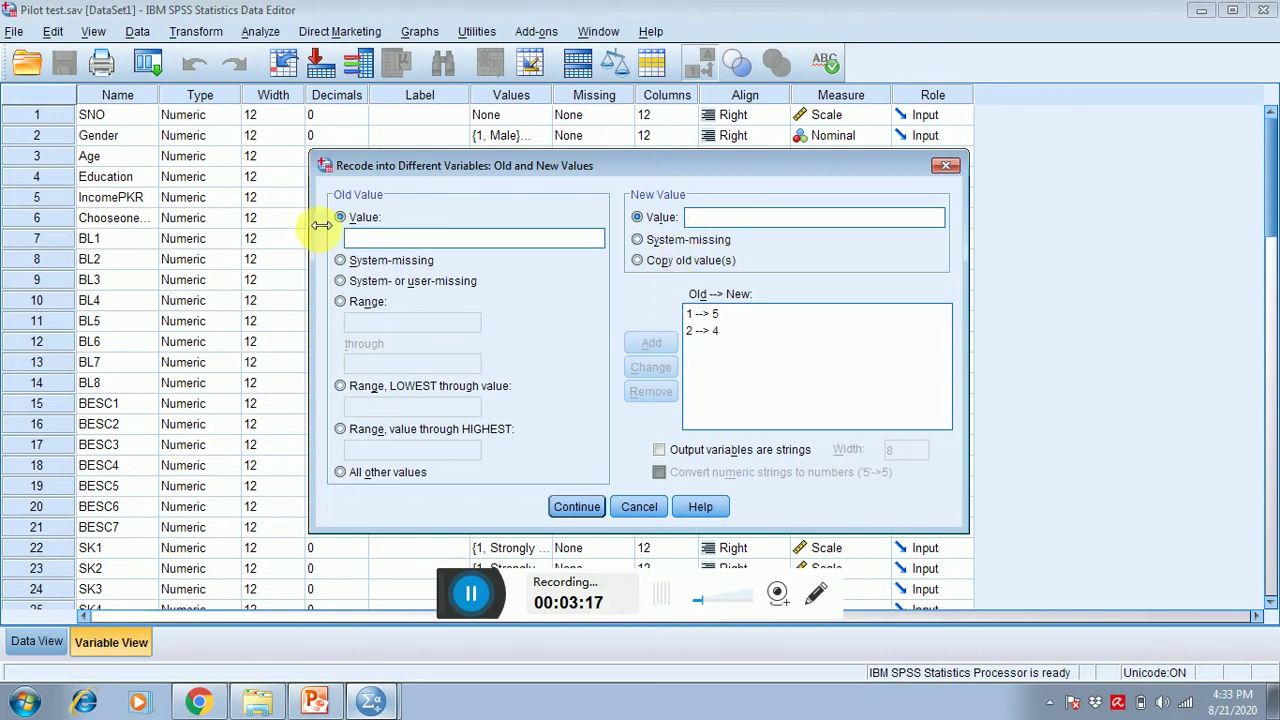
Add the mappings 3→3, 4→2 and 5→1 and confirm the value list.
left_click(385, 237)
type("3")
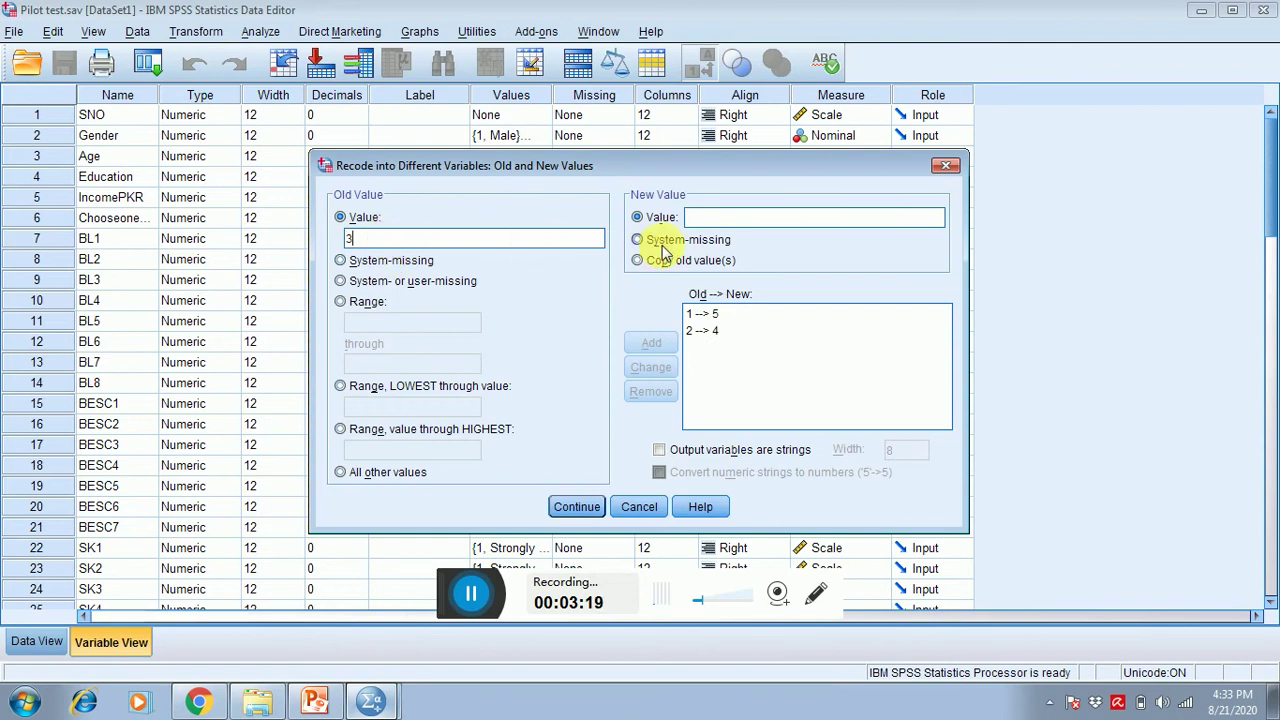
left_click(720, 218)
type("3")
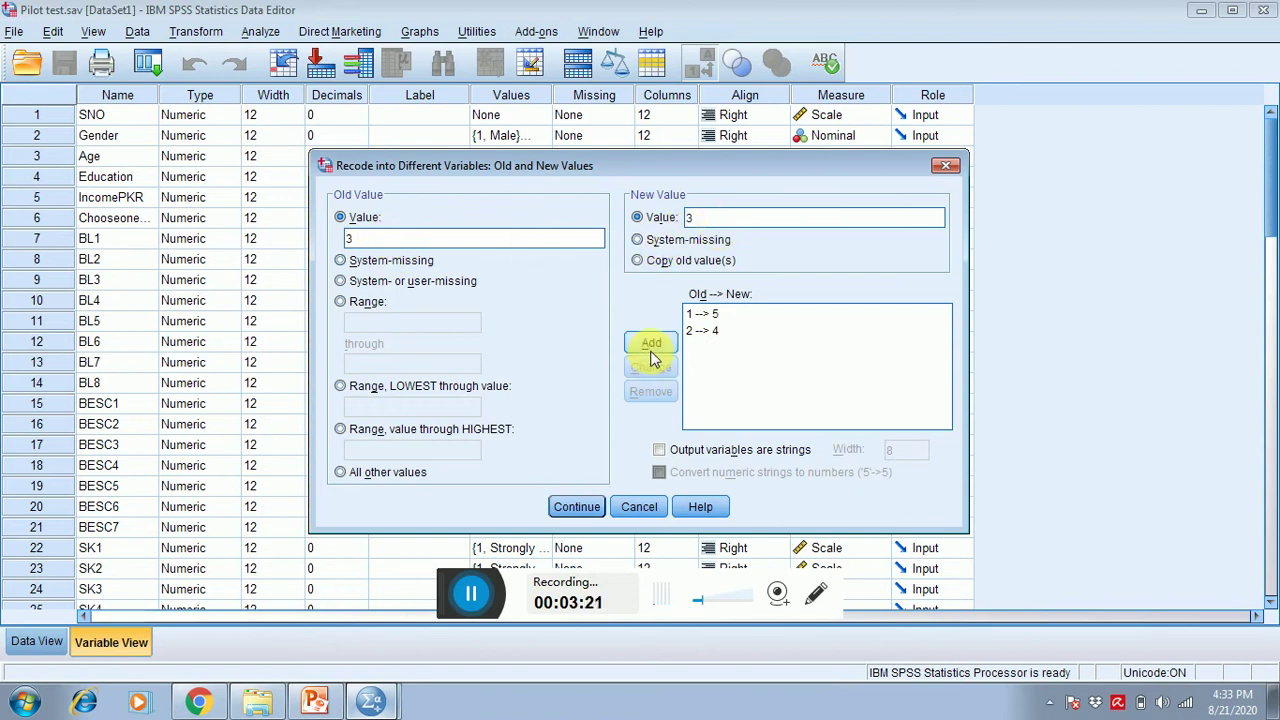
left_click(651, 343)
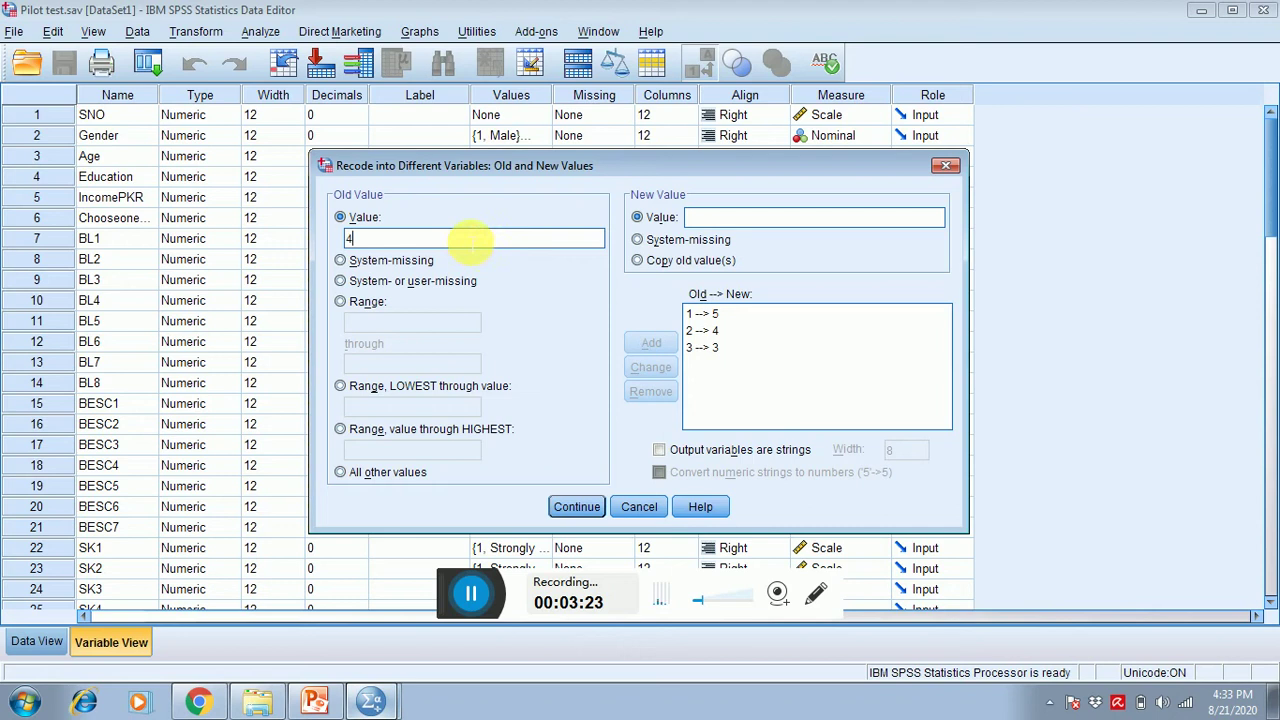
left_click(703, 219)
type("2")
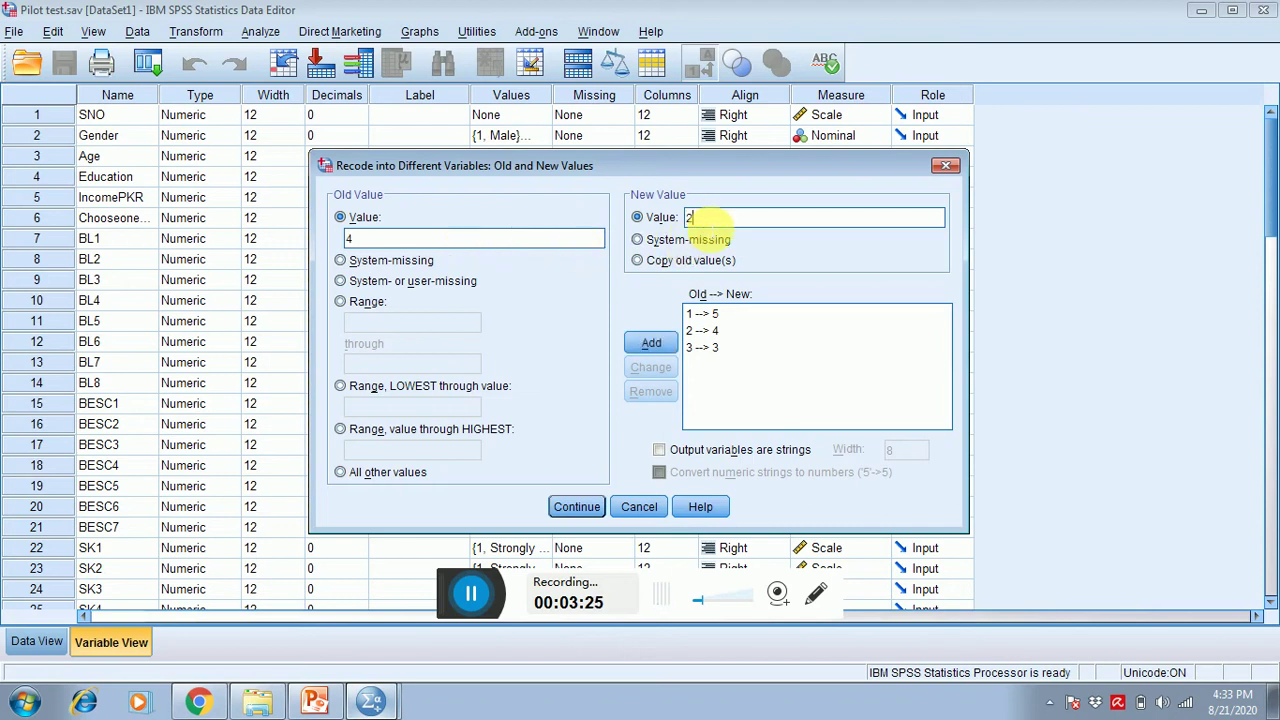
left_click(651, 343)
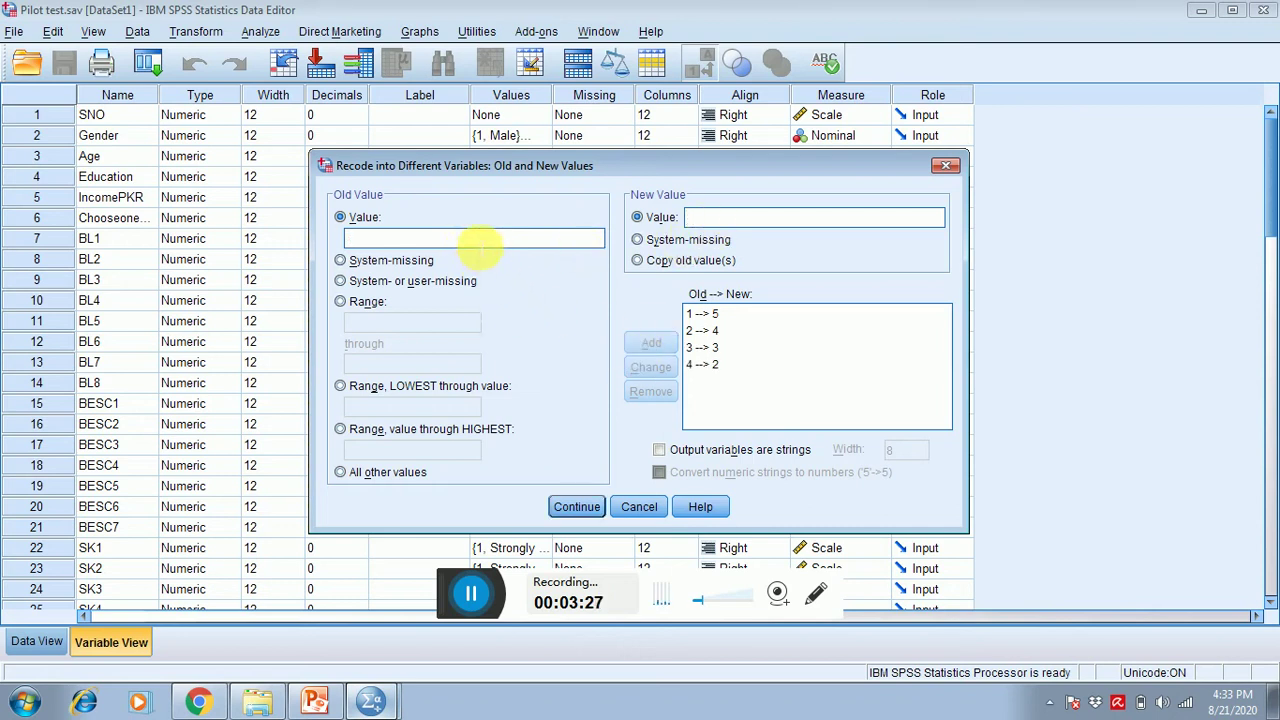
left_click(478, 240)
type("5")
left_click(740, 219)
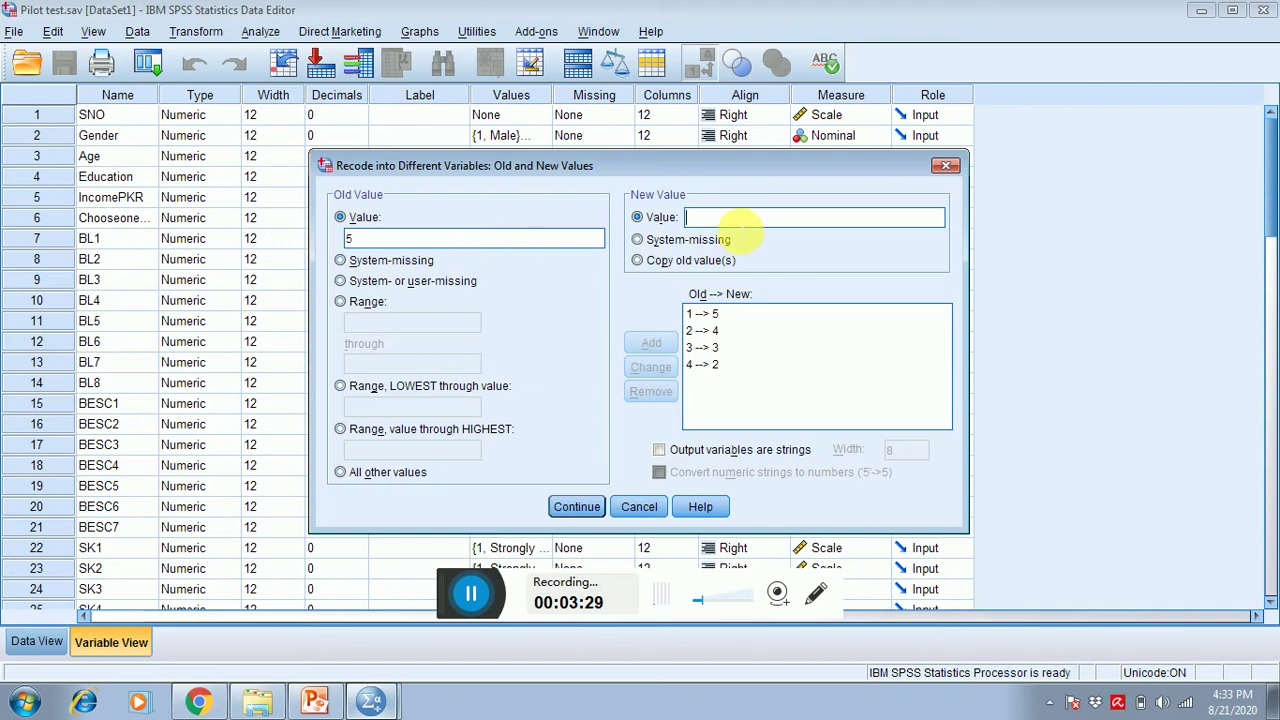
type("1")
left_click(651, 343)
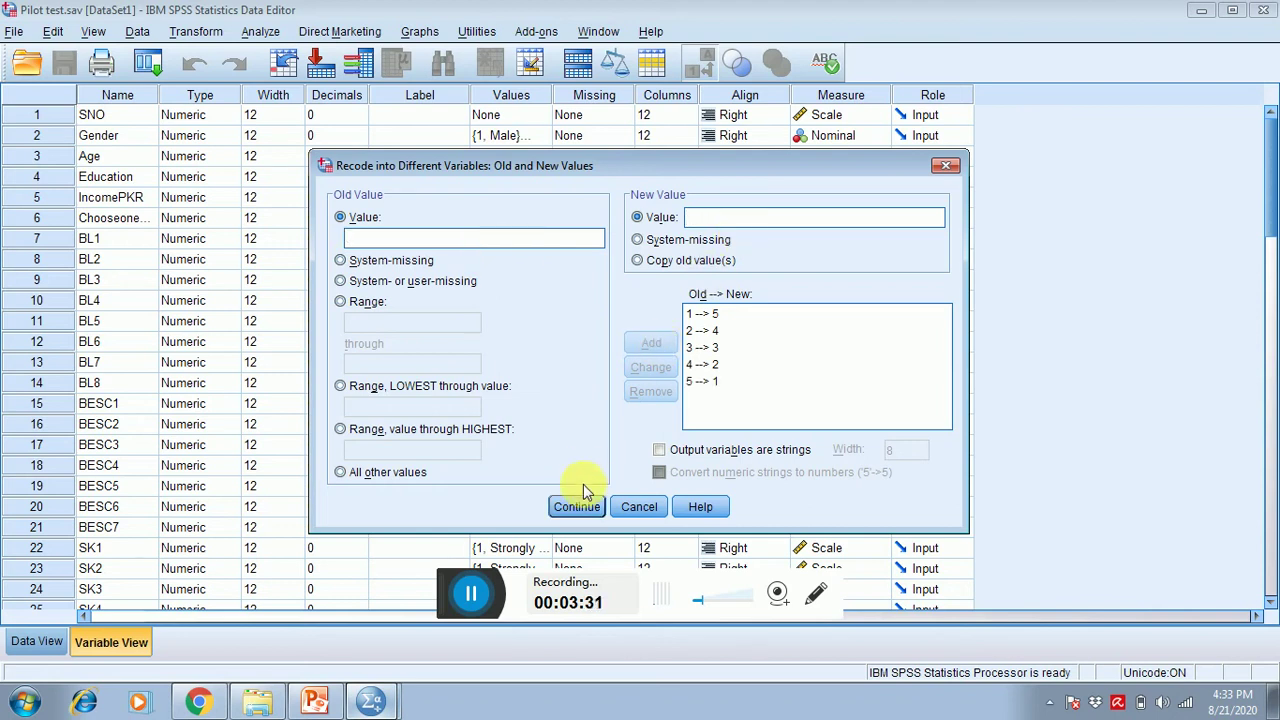
left_click(578, 507)
Run the recode creating SK4R and set SK4R's measurement level to Scale.
left_click(524, 485)
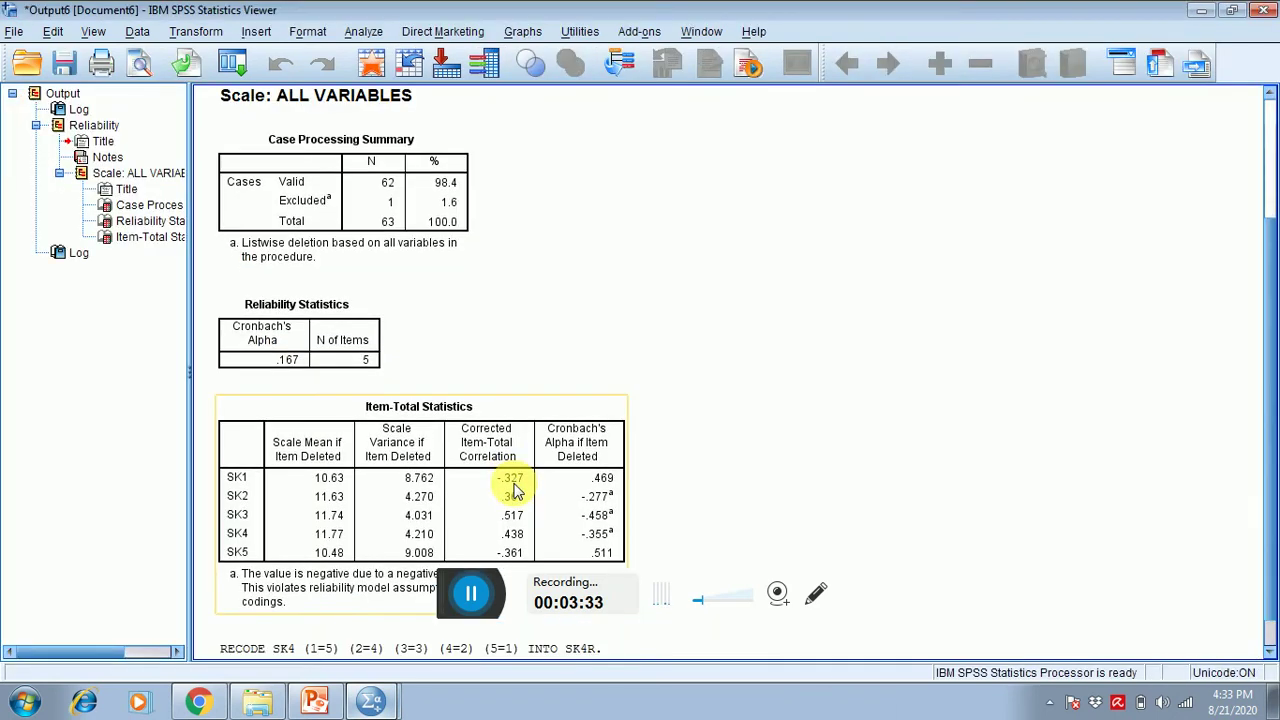
left_click(1196, 9)
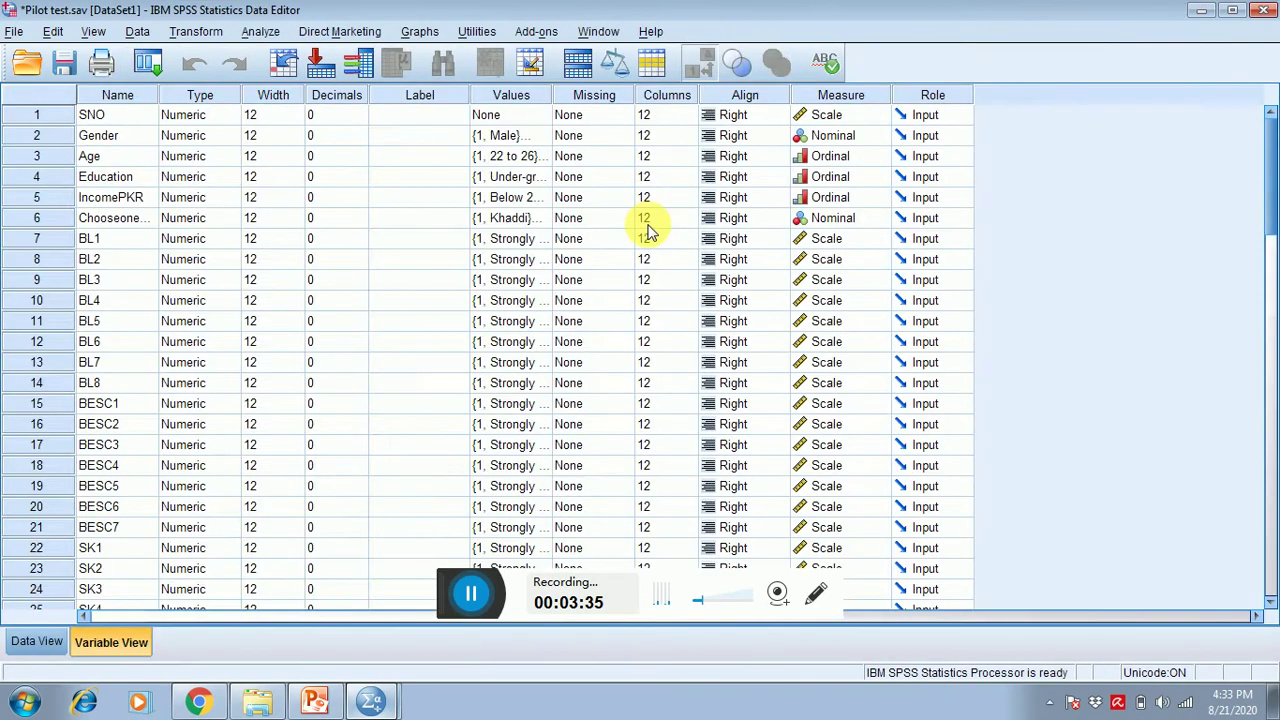
left_click_drag(1276, 203, 1272, 433)
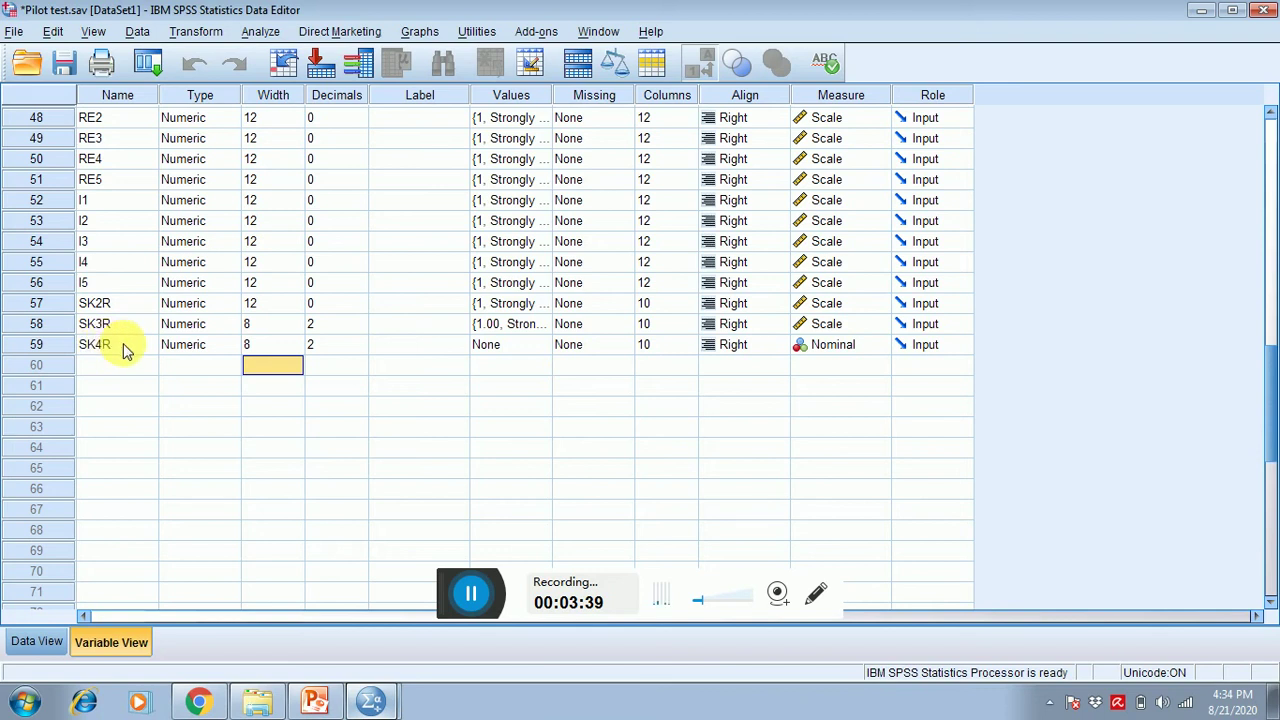
left_click(815, 350)
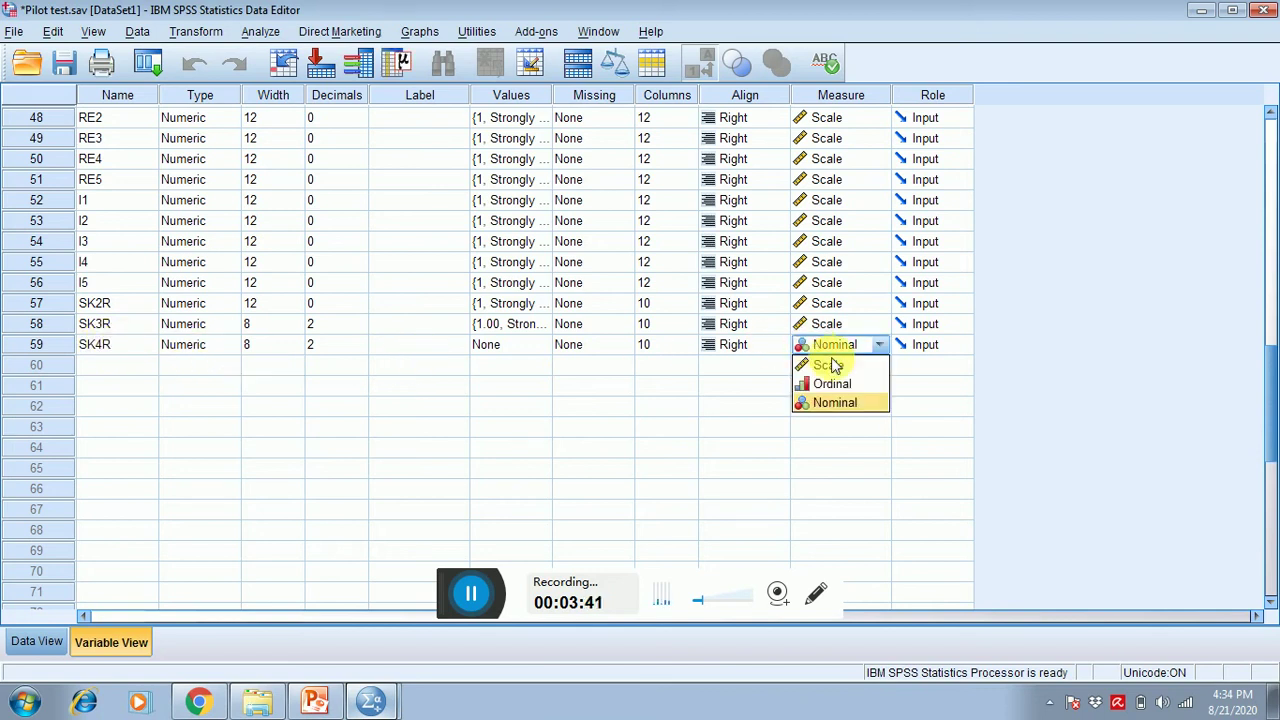
left_click(831, 366)
Copy SK3R's agreement value labels onto SK4R and save Pilot test.sav.
left_click(549, 330)
left_click(540, 324)
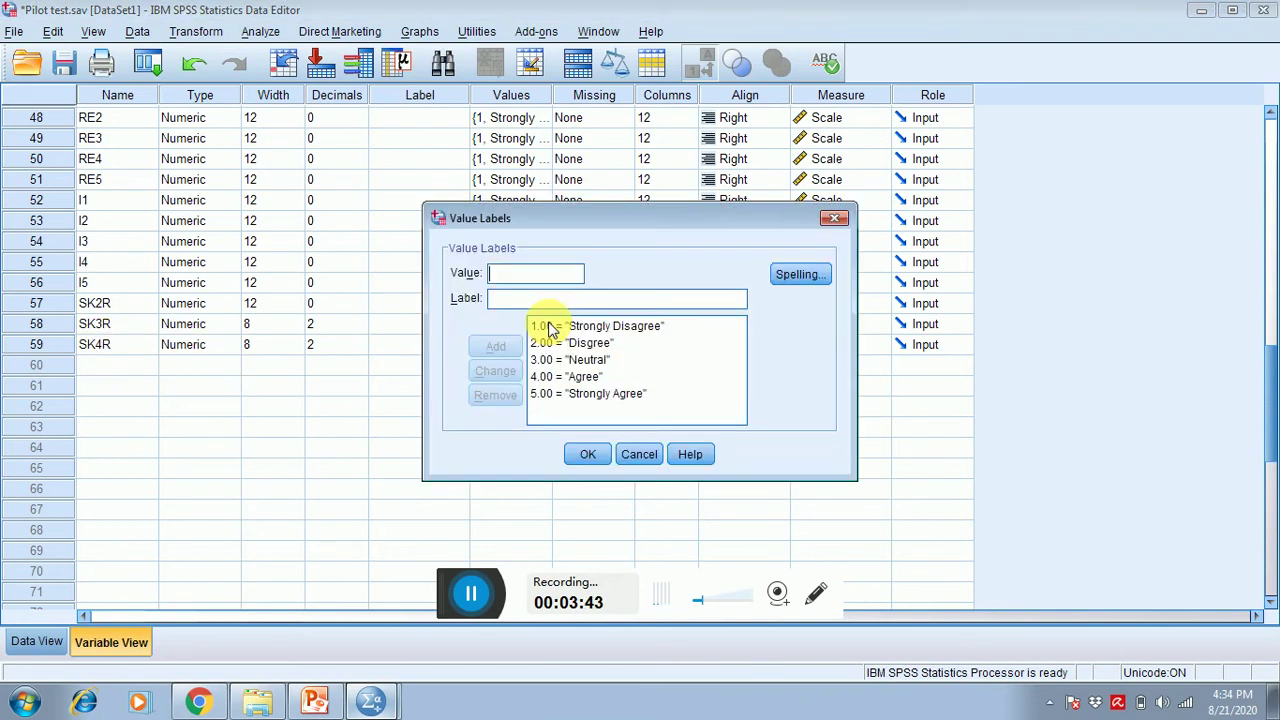
left_click(830, 219)
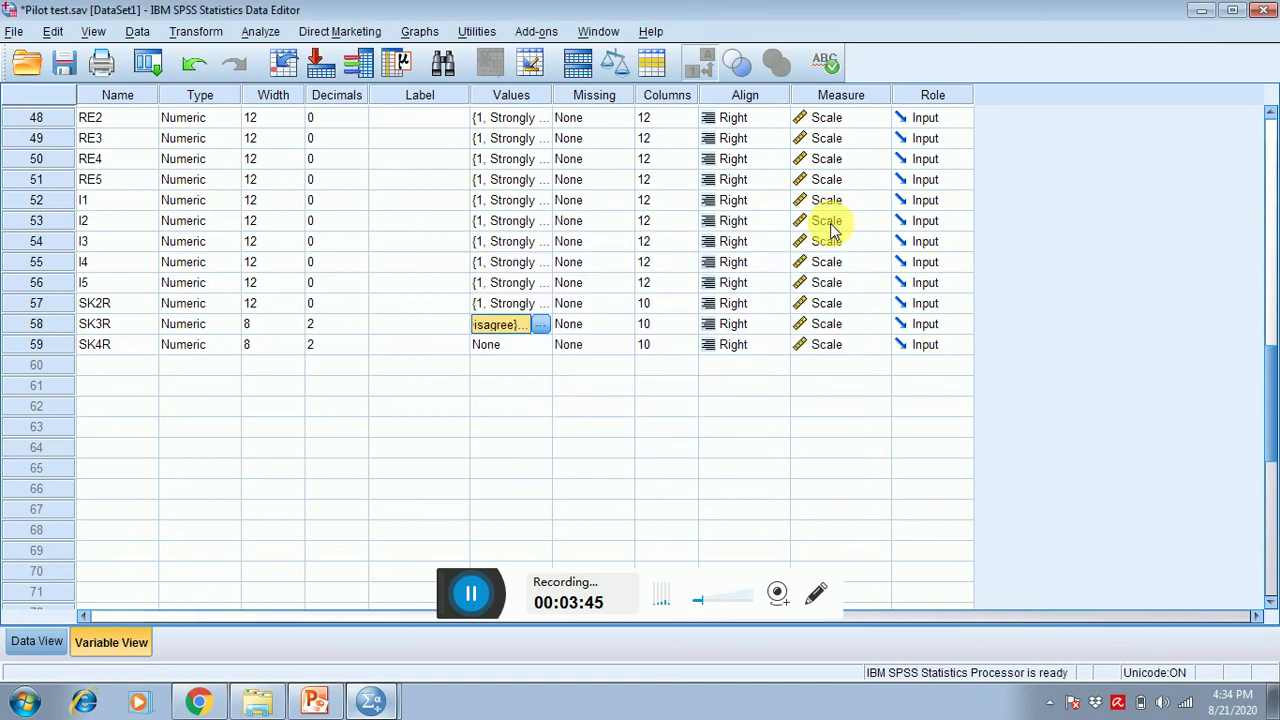
key("Down")
key("ctrl+v")
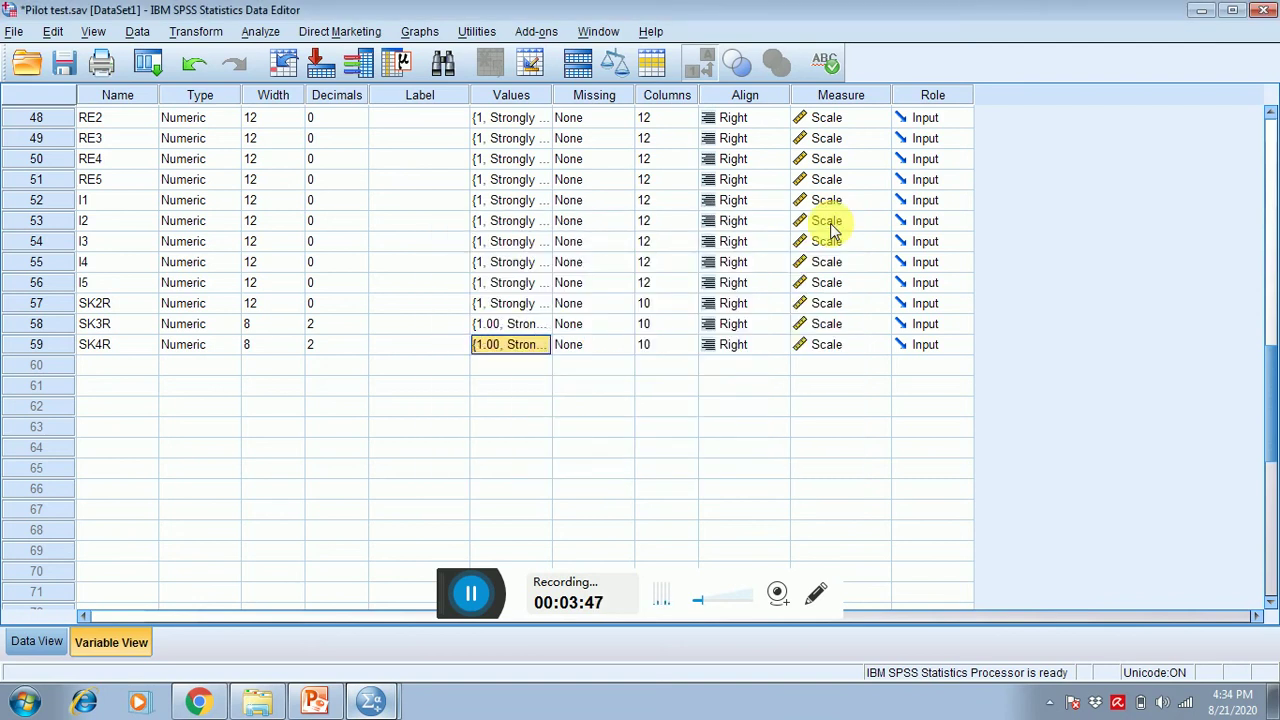
left_click(68, 62)
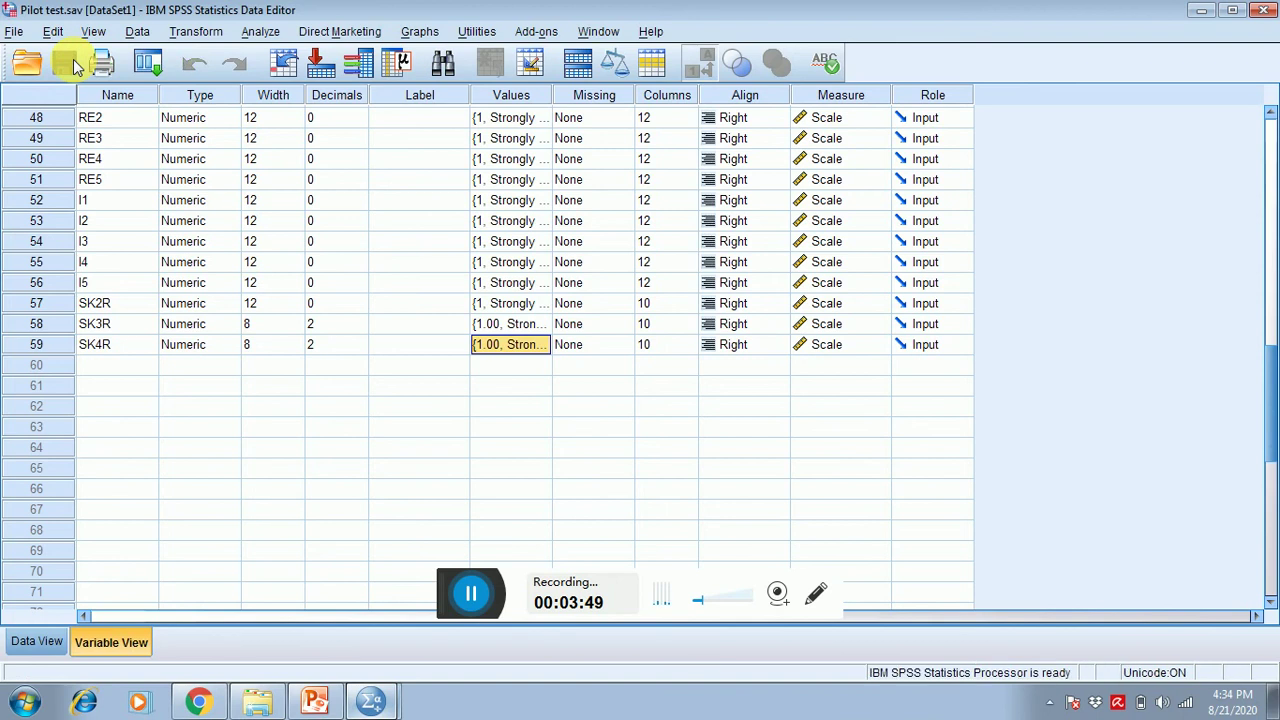
Open Reliability Analysis and remove SK2, SK3 and SK4 from the items.
left_click(262, 32)
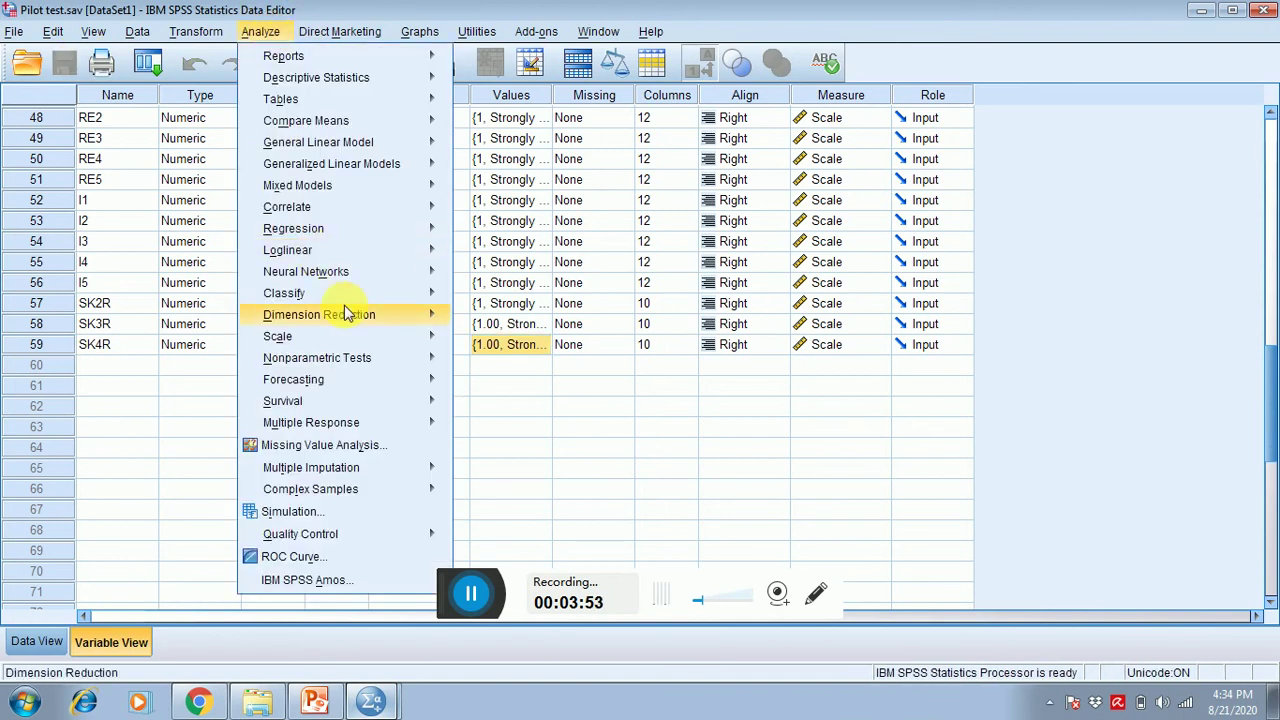
mouse_move(400, 336)
left_click(505, 338)
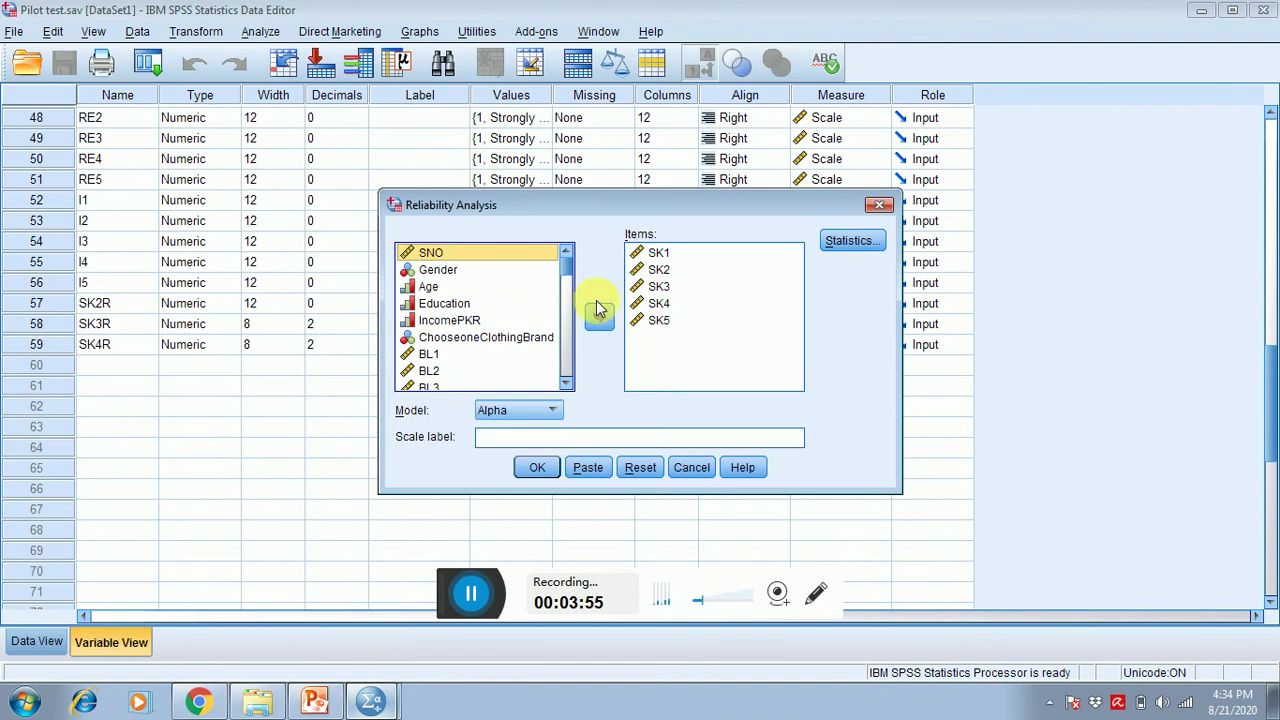
left_click_drag(650, 262, 660, 303)
left_click(600, 317)
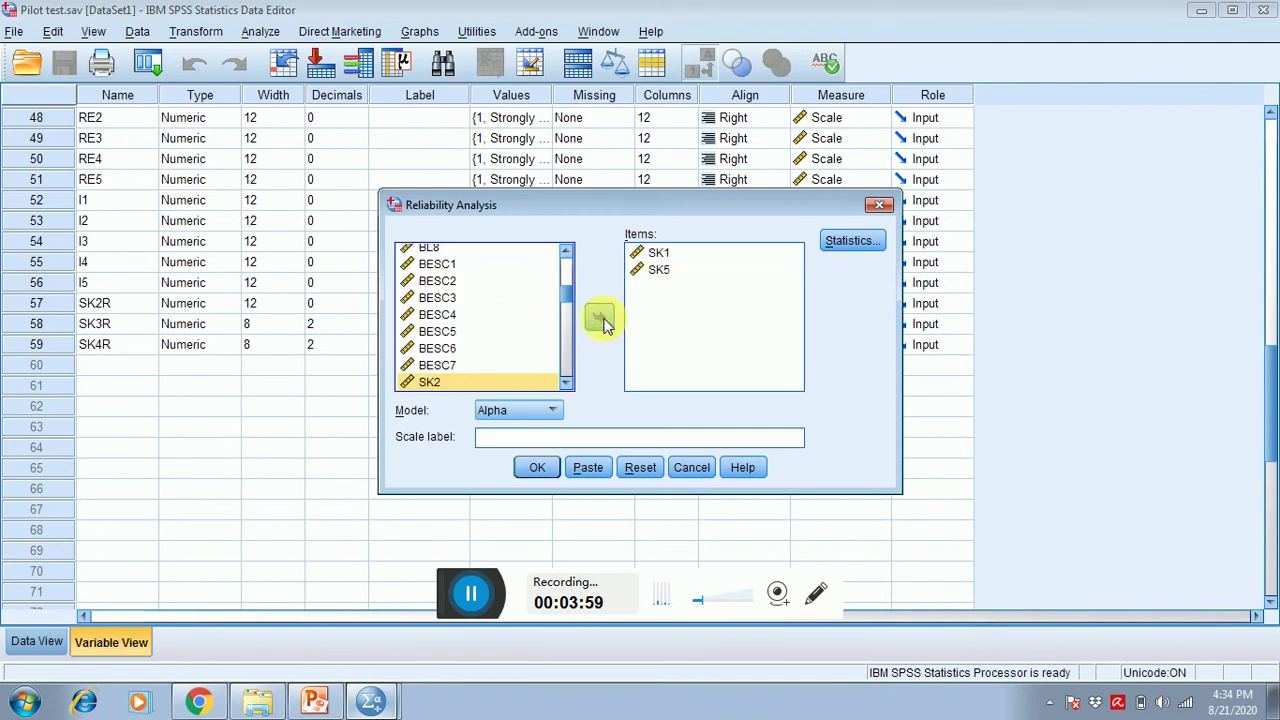
left_click_drag(568, 297, 567, 383)
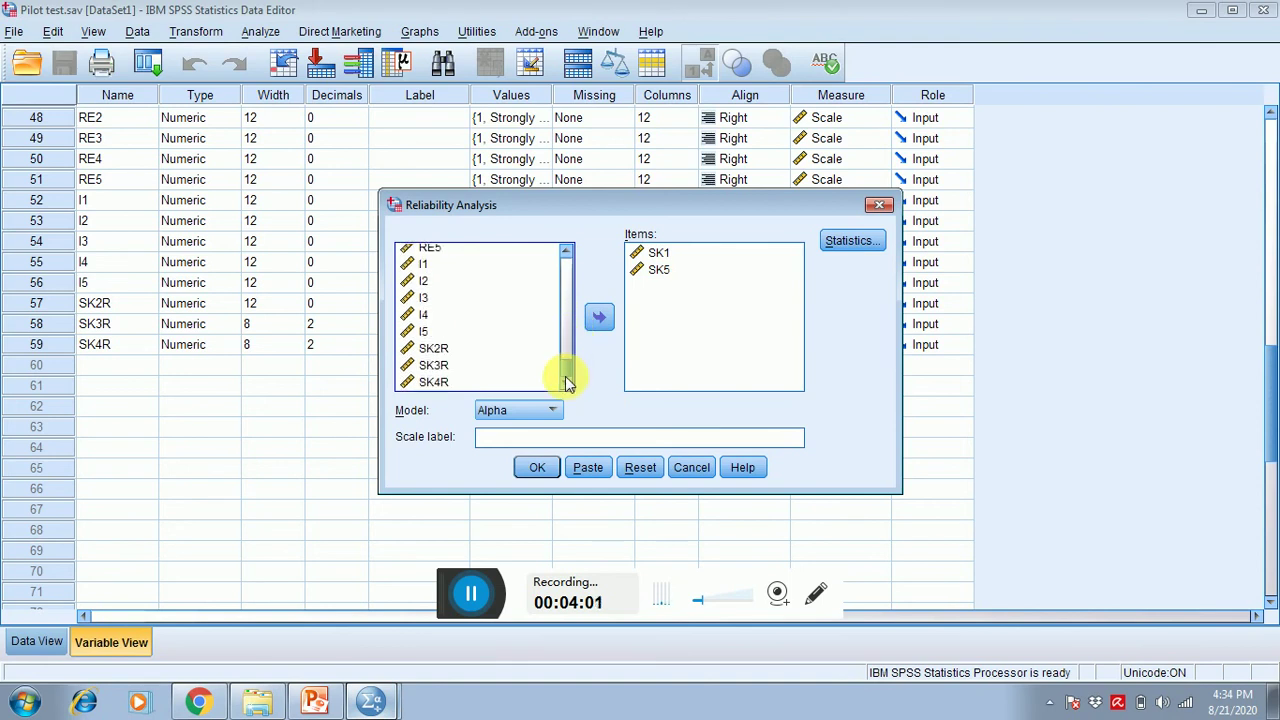
Add SK2R, SK3R and SK4R to the items and run the analysis.
left_click(432, 349)
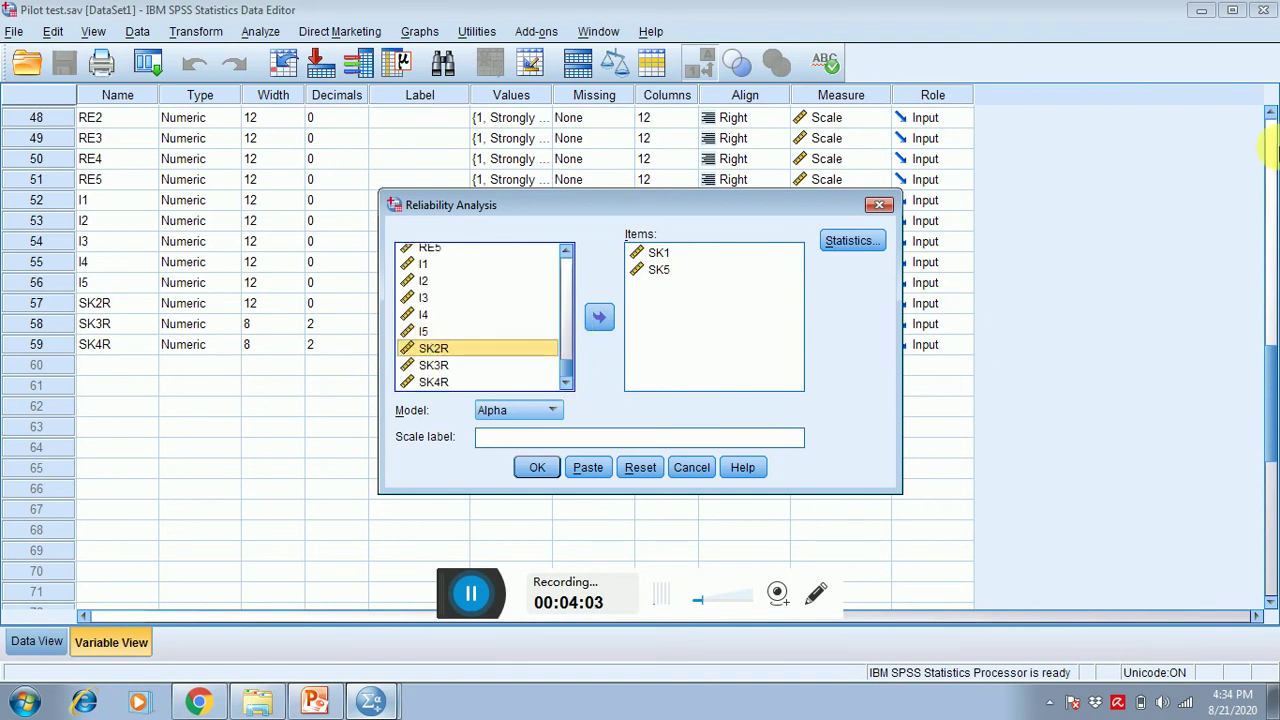
key("shift+Down")
key("shift+Down")
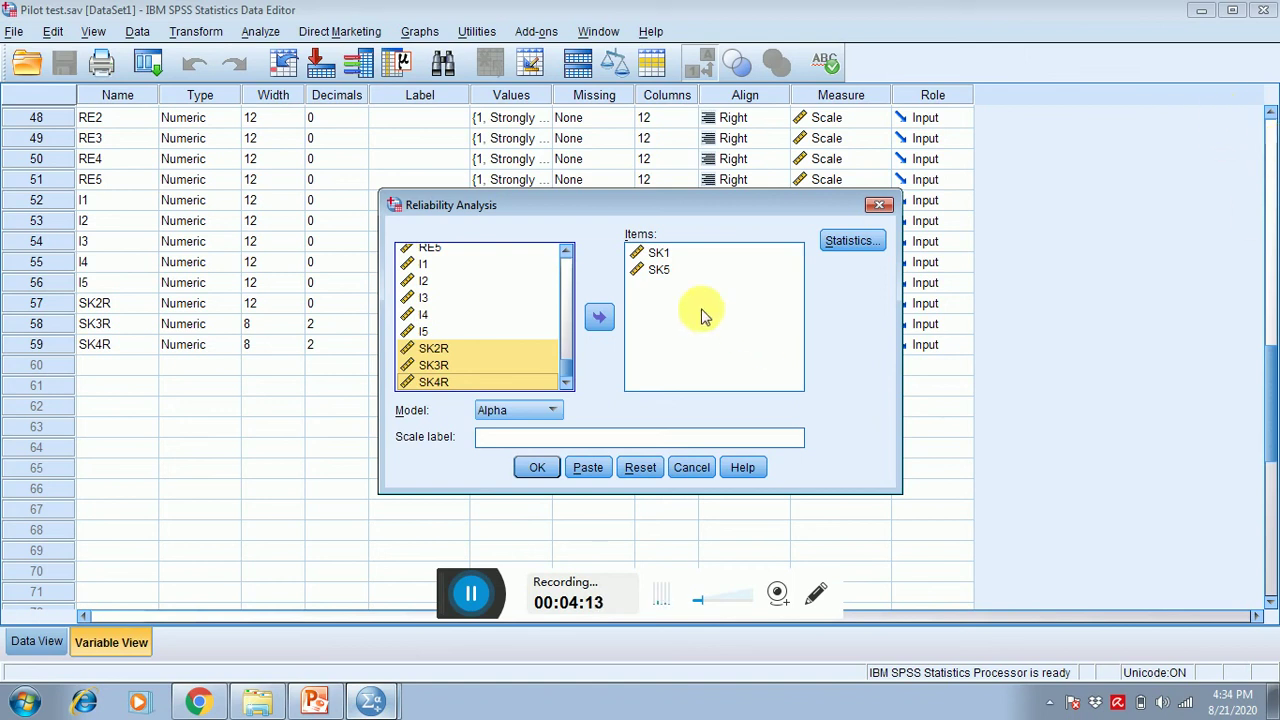
left_click(599, 318)
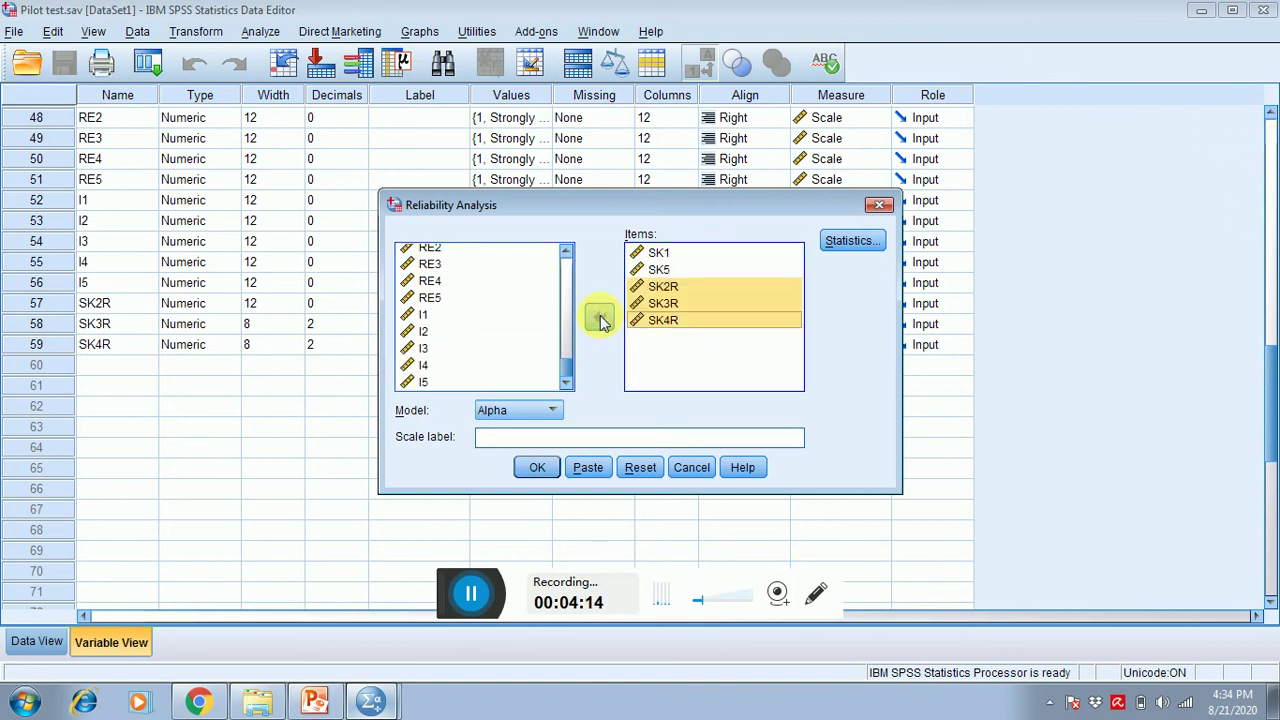
left_click(843, 251)
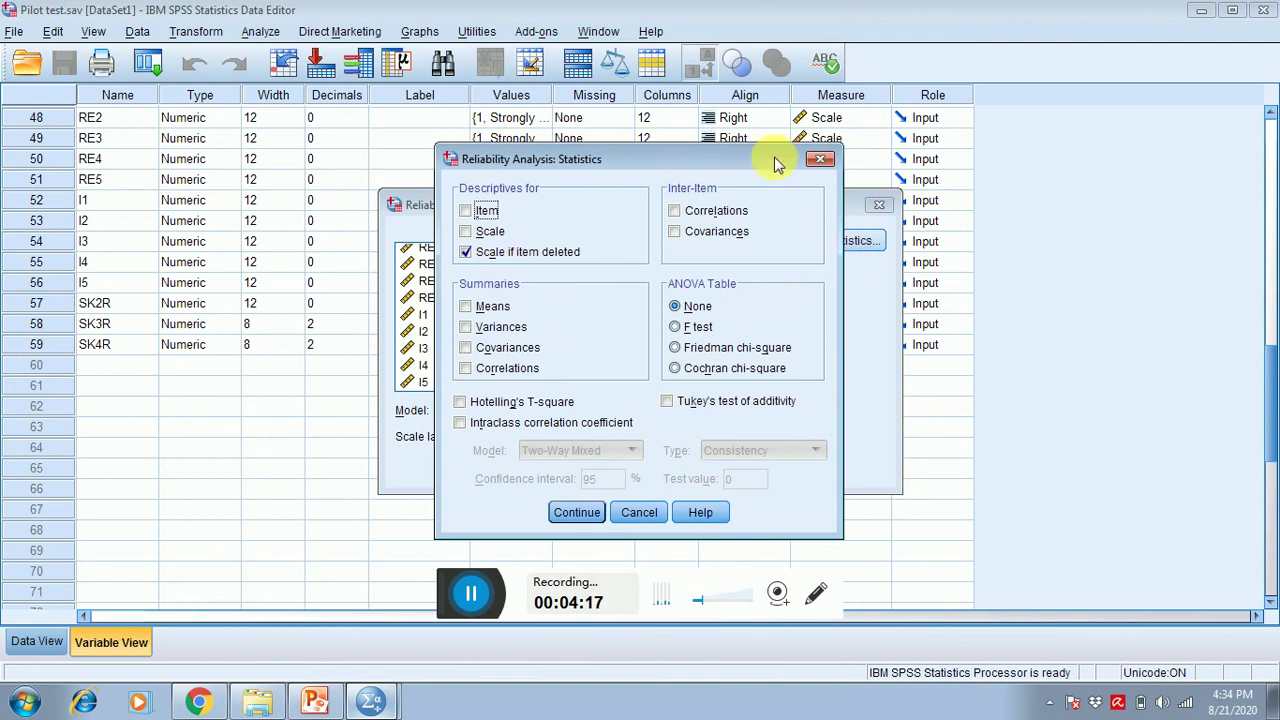
left_click(820, 161)
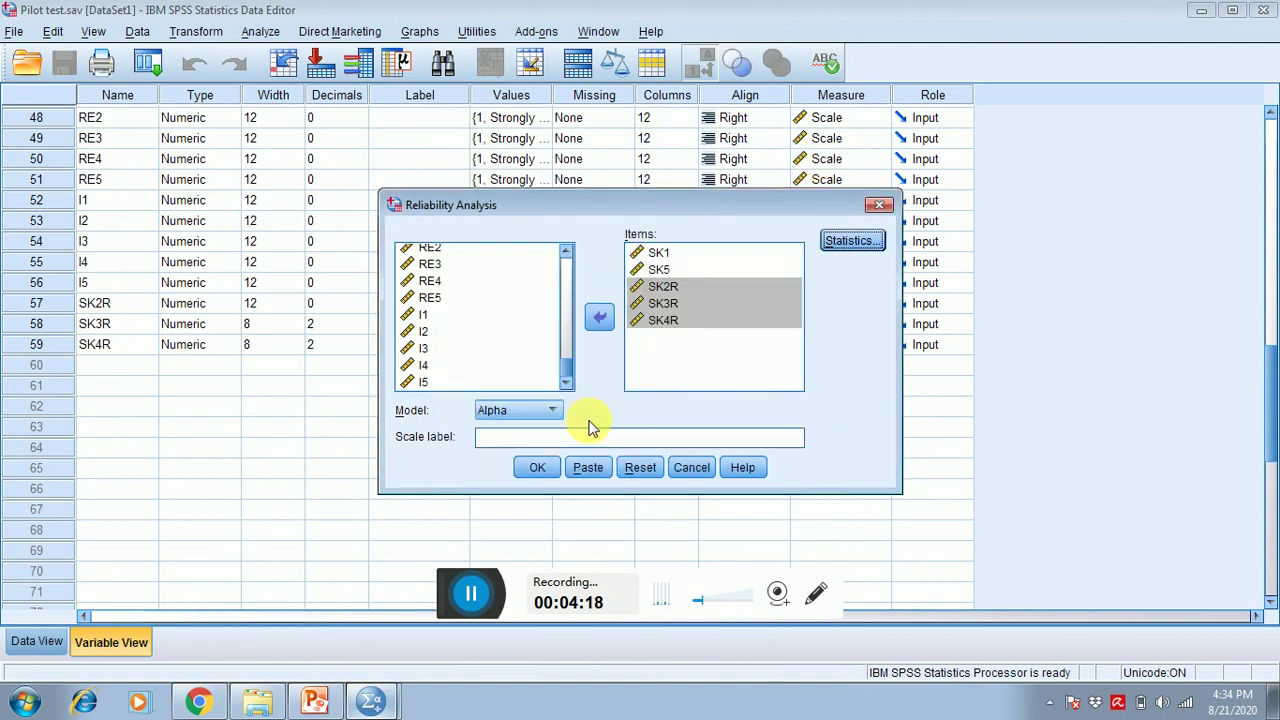
left_click(535, 470)
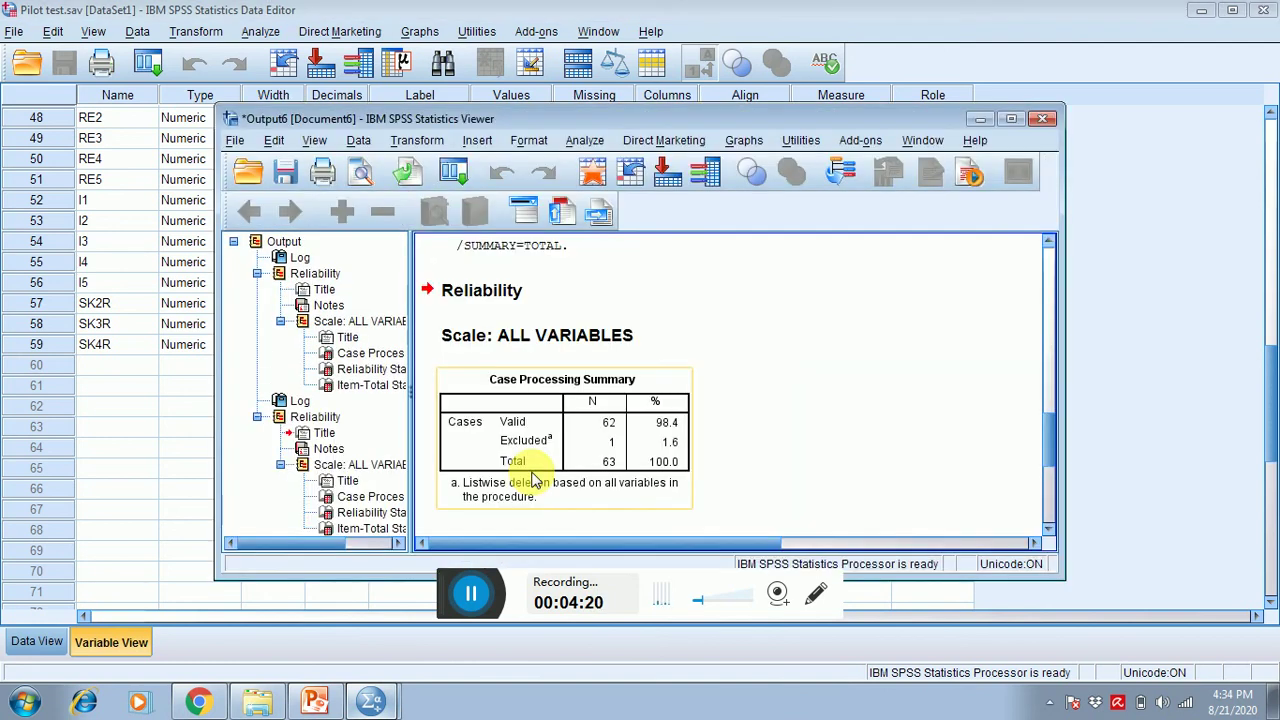
Maximize the Viewer and select the Reliability Statistics table showing alpha .880 for 5 items.
left_click(1010, 119)
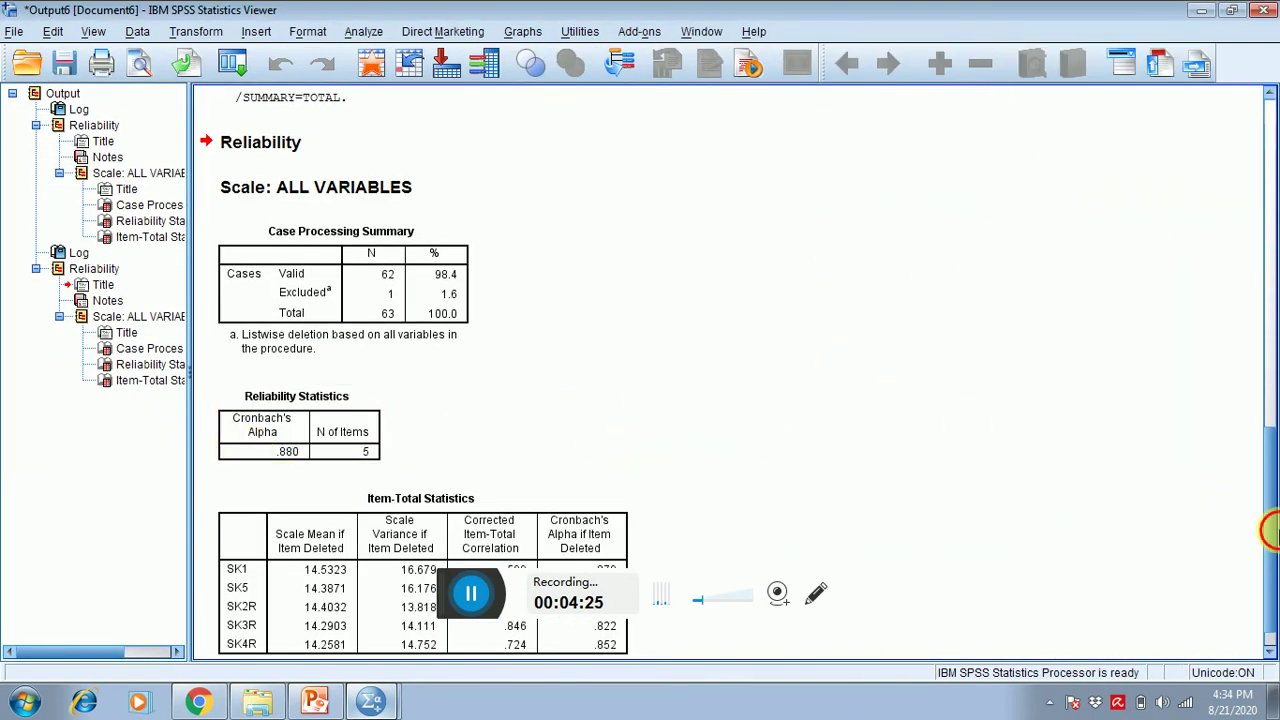
left_click(1269, 650)
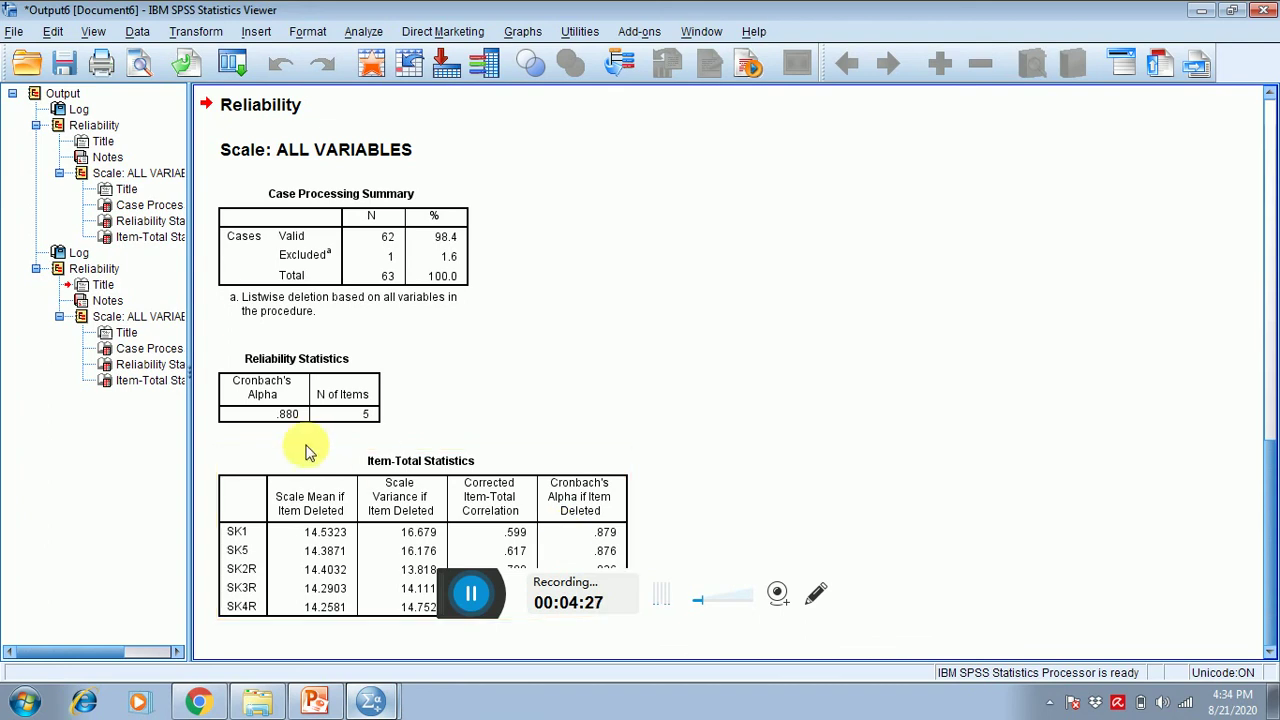
left_click(268, 428)
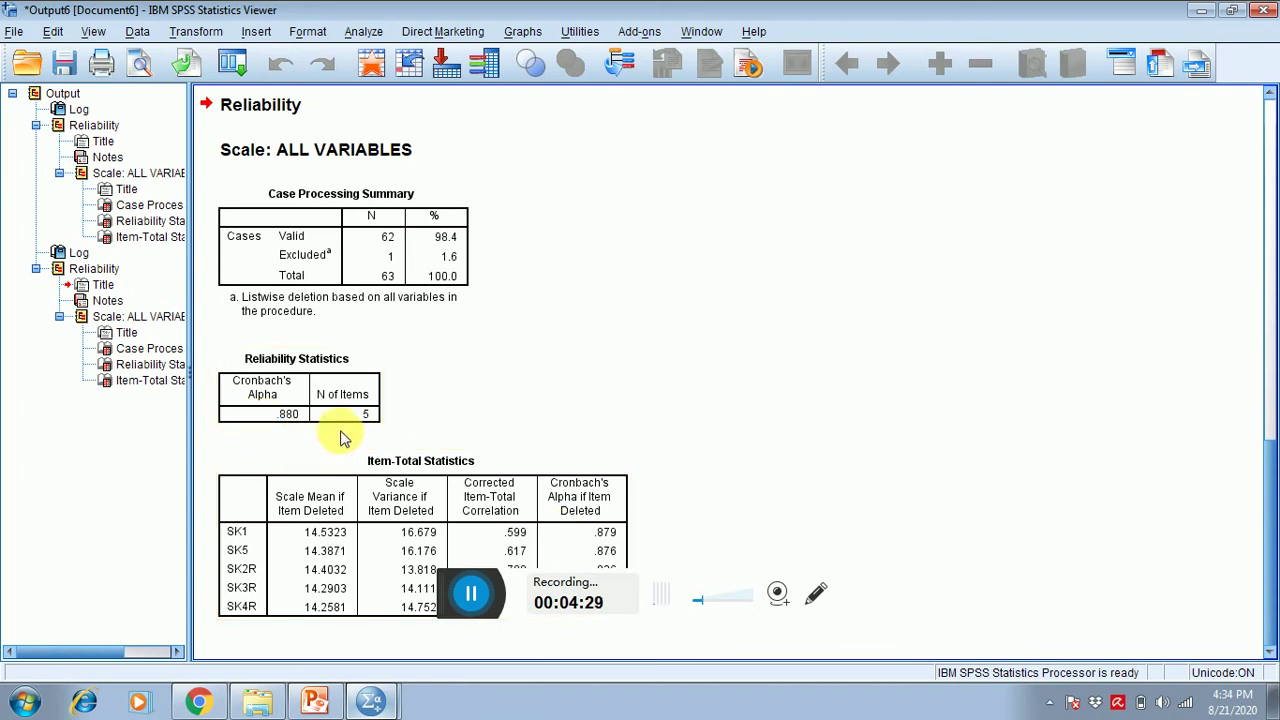